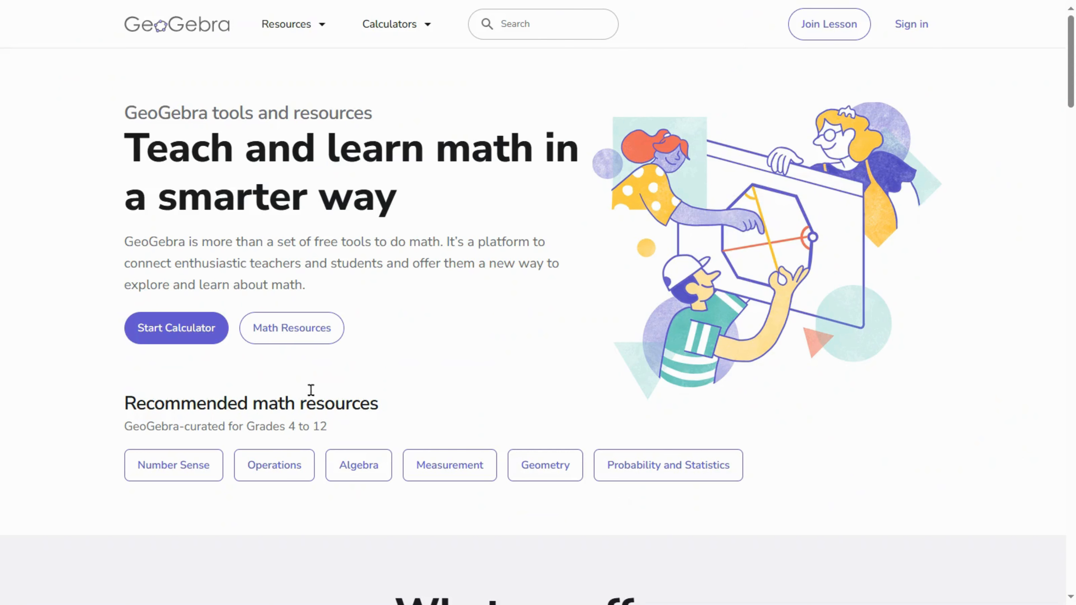
# Step: Start the online calculator and choose the 3D Calculator as the calculator type
pyautogui.click(164, 339)
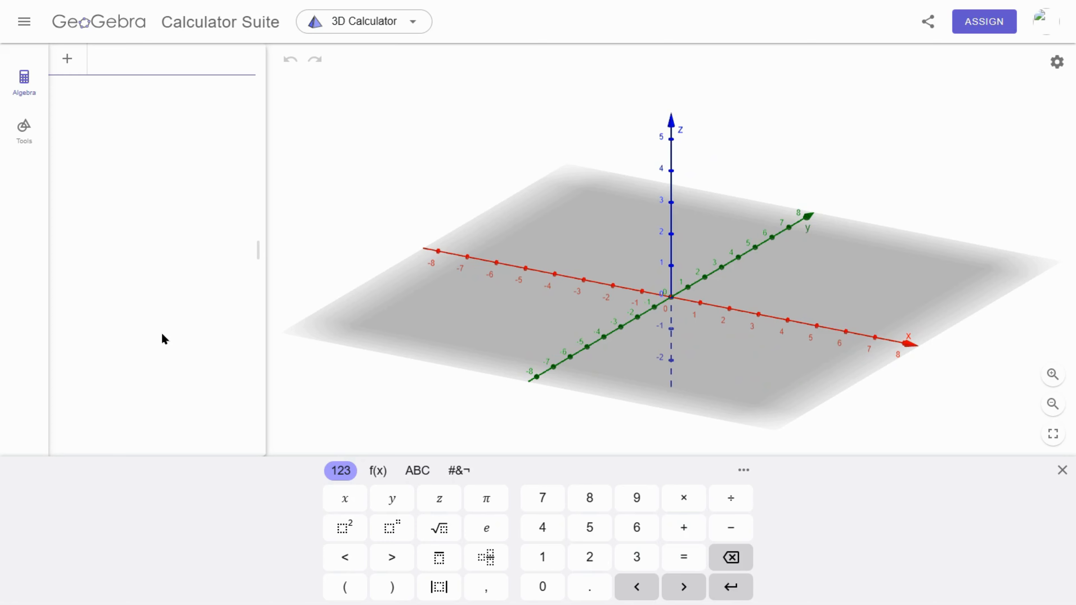
pyautogui.click(450, 179)
pyautogui.moveTo(456, 250); pyautogui.dragTo(499, 217)
pyautogui.click(363, 22)
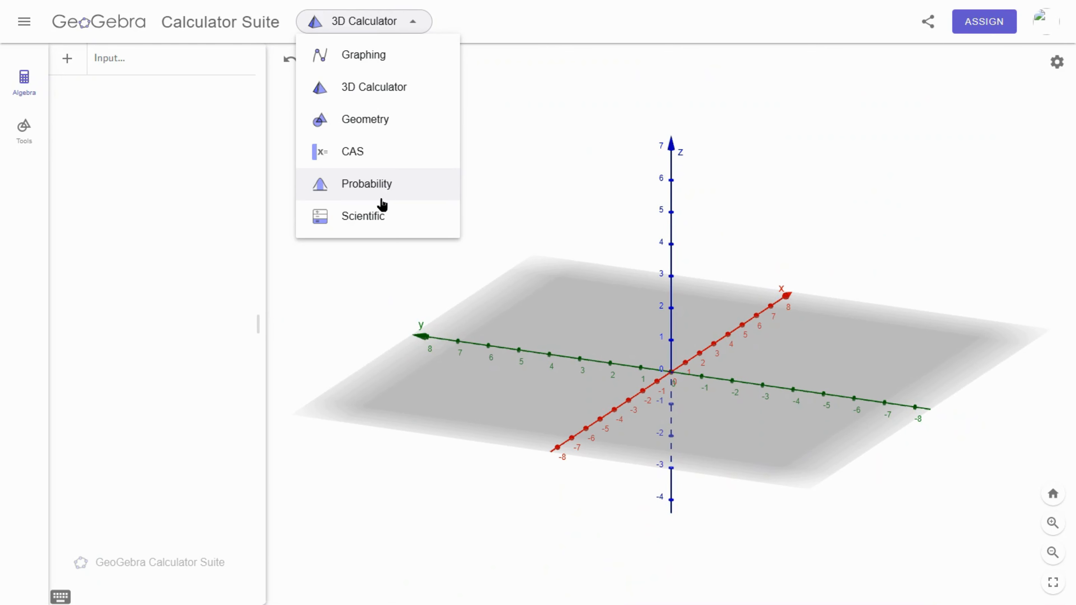
pyautogui.click(378, 95)
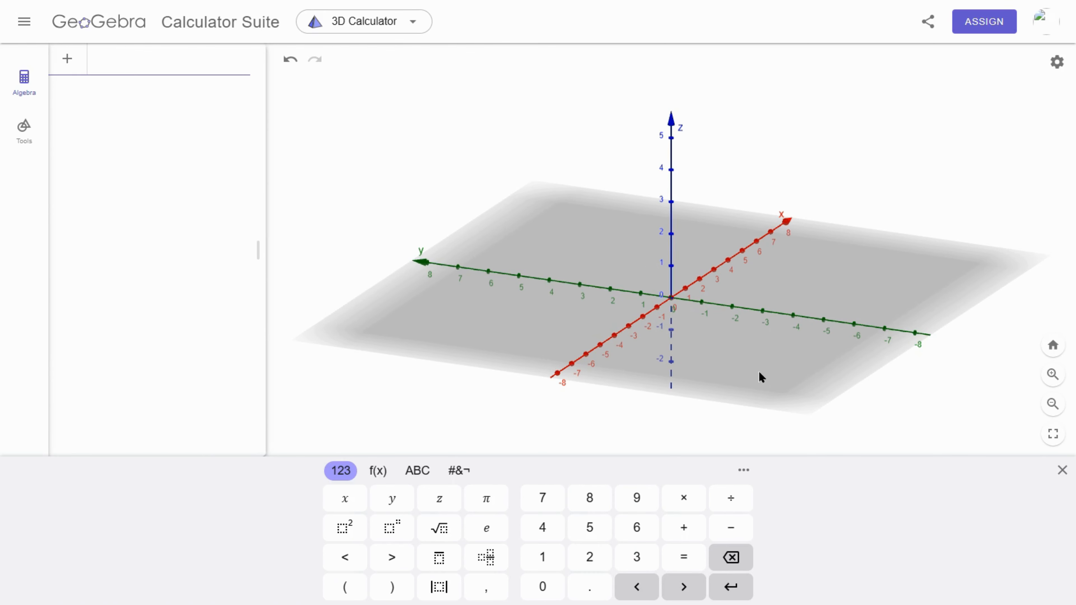
# Step: Hide the xy-plane in the 3D view and show it again
pyautogui.moveTo(758, 371)
pyautogui.mouseDown()
pyautogui.moveTo(769, 365)
pyautogui.moveTo(742, 365)
pyautogui.moveTo(739, 377)
pyautogui.mouseUp()
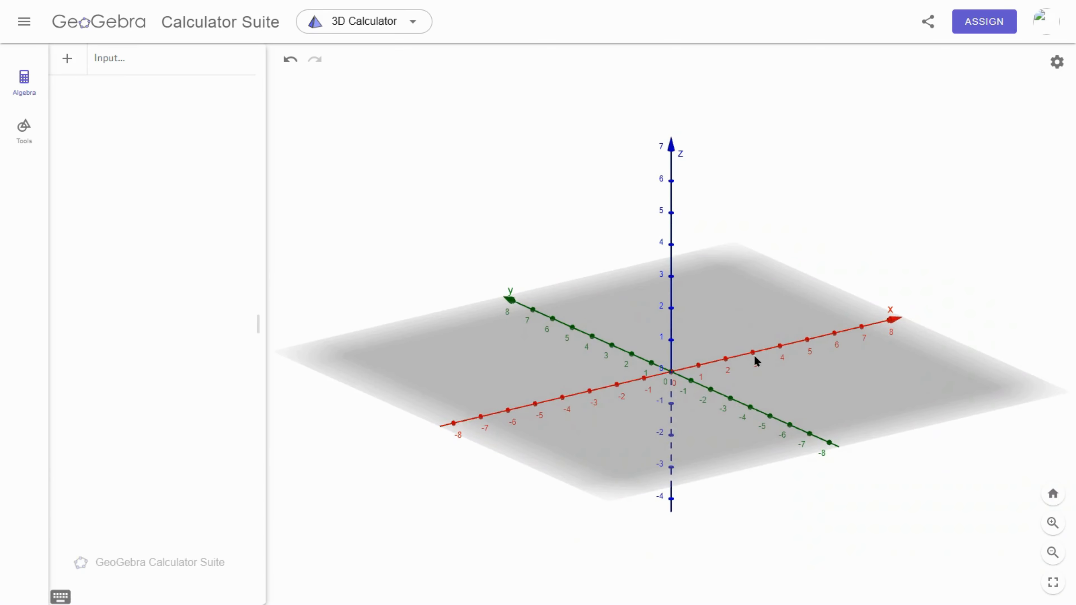
pyautogui.rightClick(830, 377)
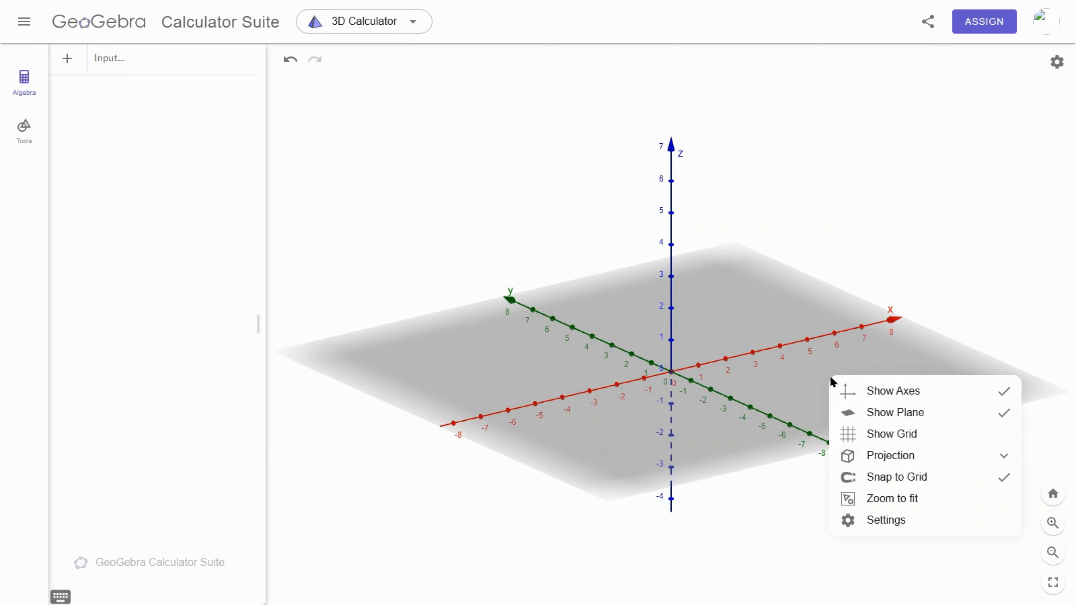
pyautogui.click(892, 419)
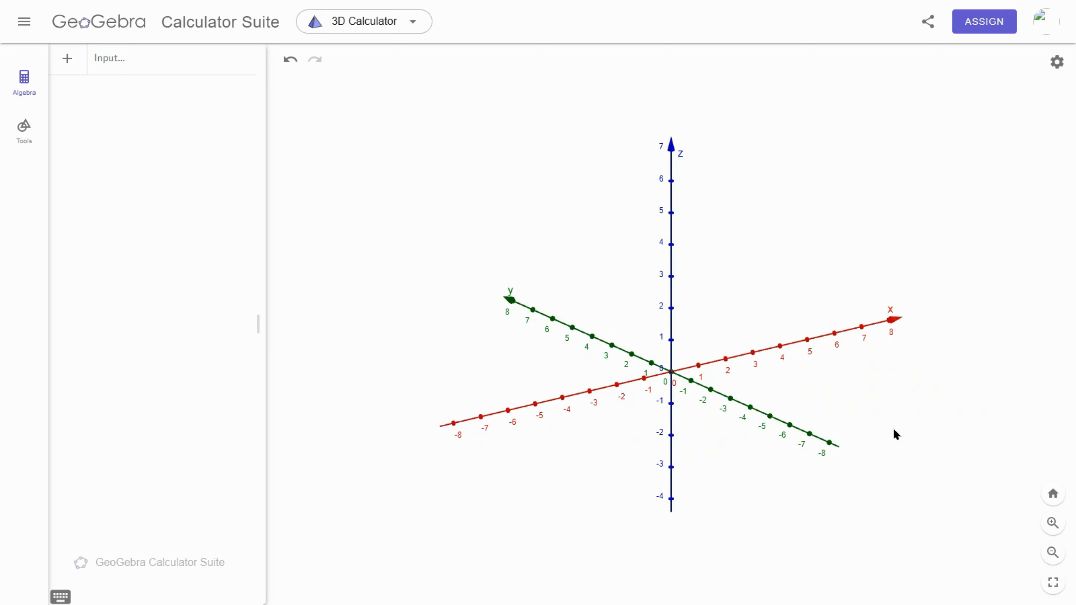
pyautogui.moveTo(893, 432); pyautogui.dragTo(841, 359)
pyautogui.rightClick(825, 342)
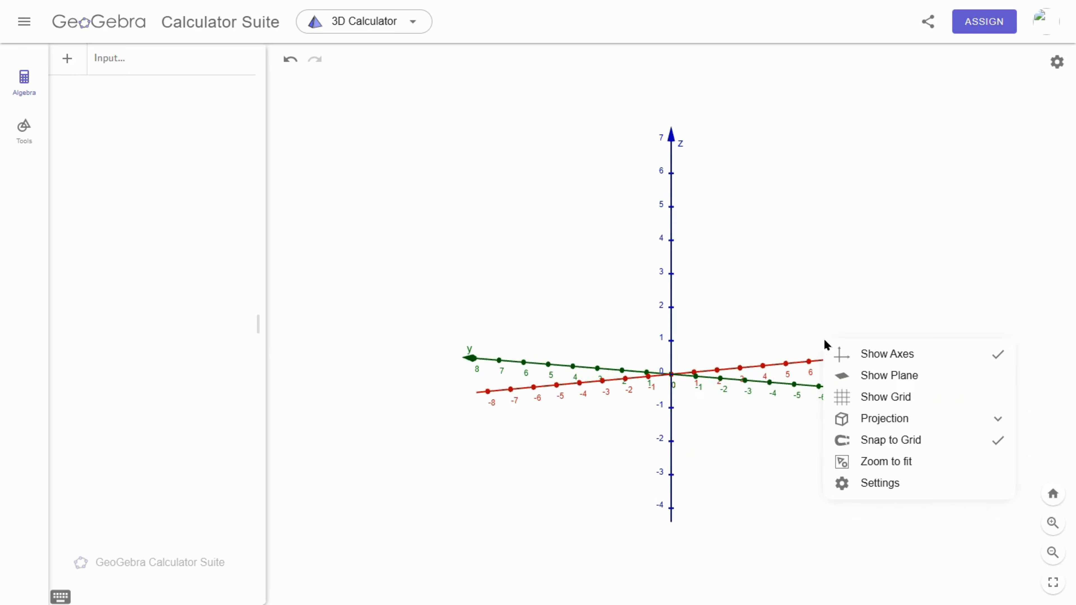
pyautogui.click(910, 376)
# Step: Show the grid on the xy-plane in the 3D view
pyautogui.rightClick(859, 371)
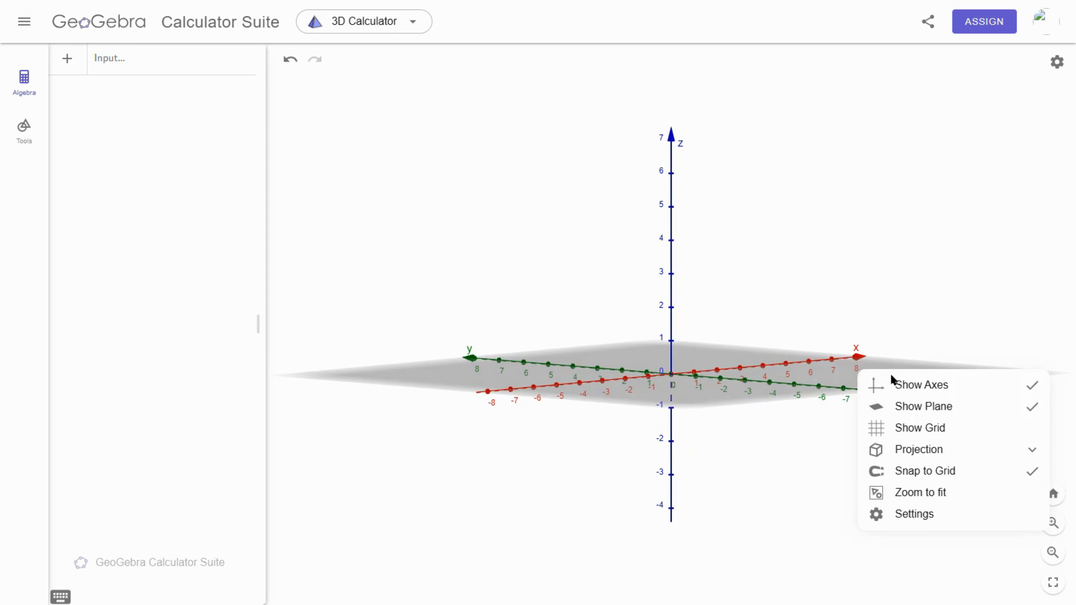
pyautogui.click(927, 429)
pyautogui.moveTo(829, 451); pyautogui.dragTo(651, 519)
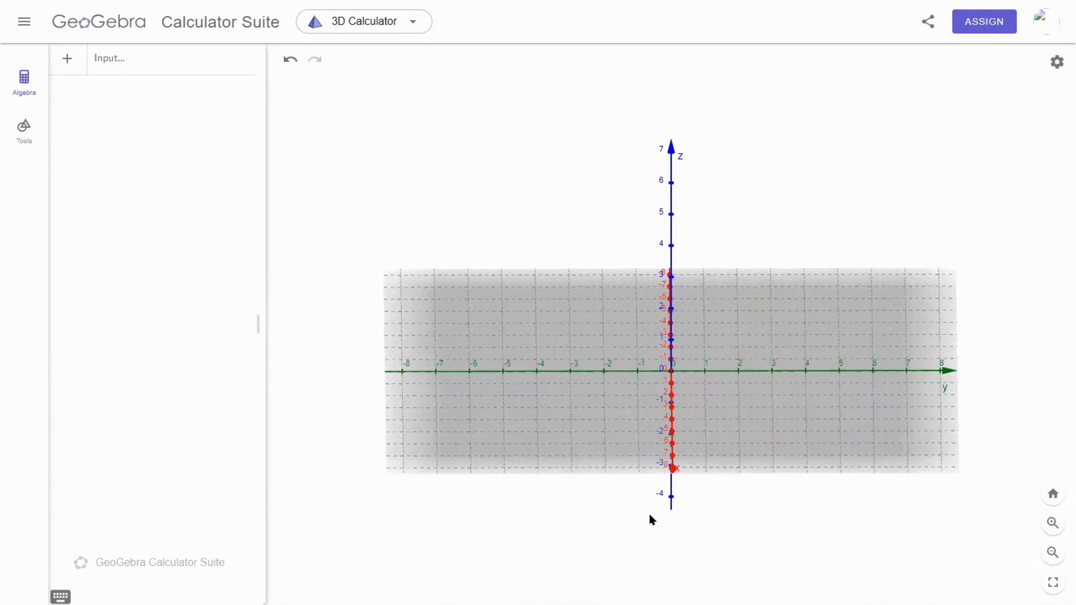
# Step: Create a point at the coordinates (1, 2, 3)
pyautogui.click(125, 65)
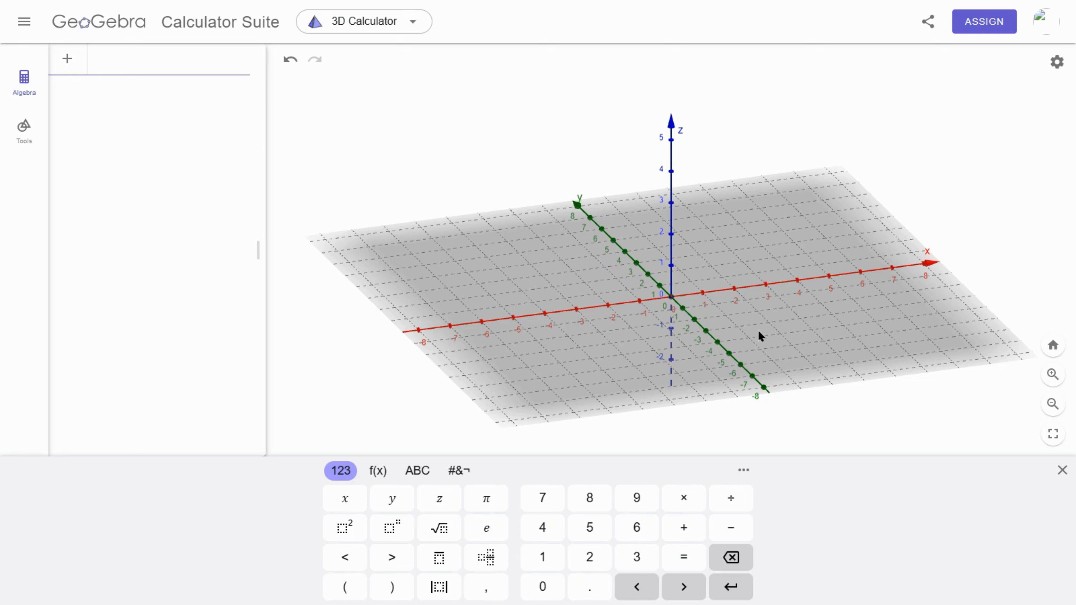
pyautogui.click(345, 586)
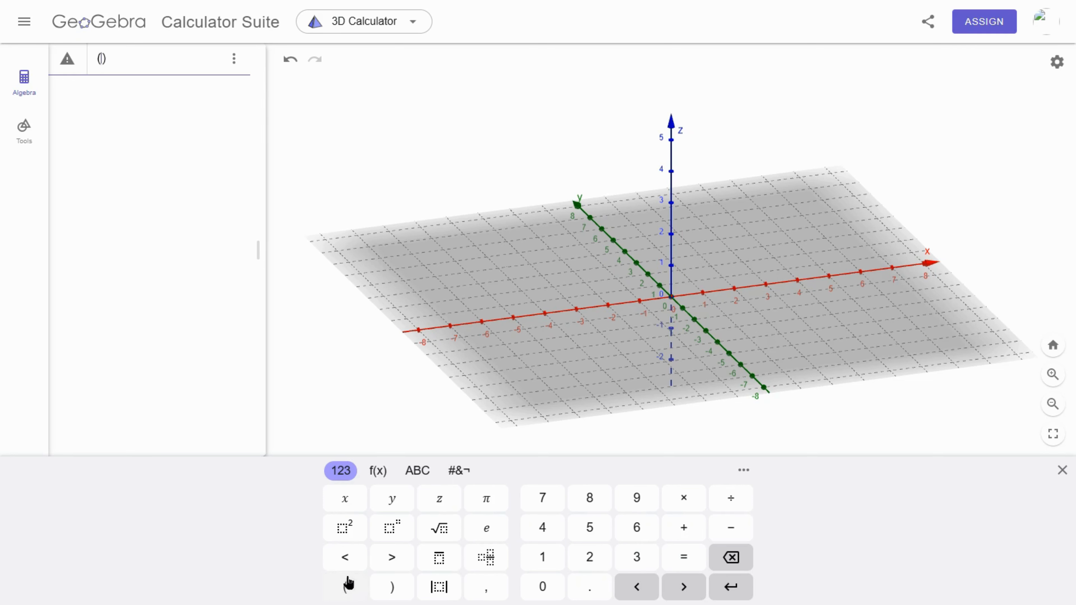
pyautogui.click(542, 558)
pyautogui.click(486, 591)
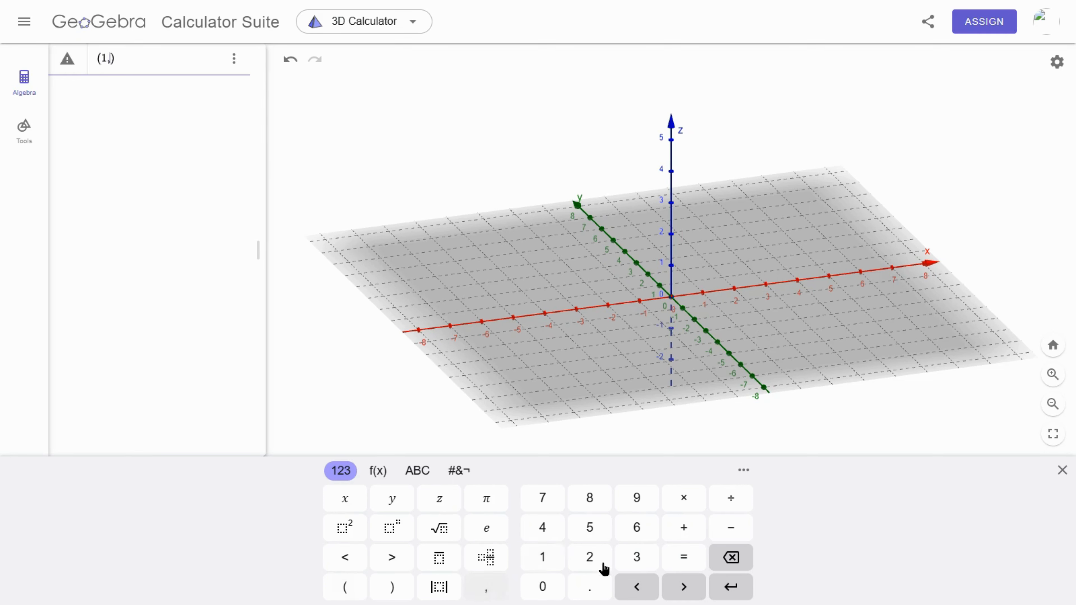
pyautogui.click(601, 566)
pyautogui.click(482, 593)
pyautogui.click(633, 564)
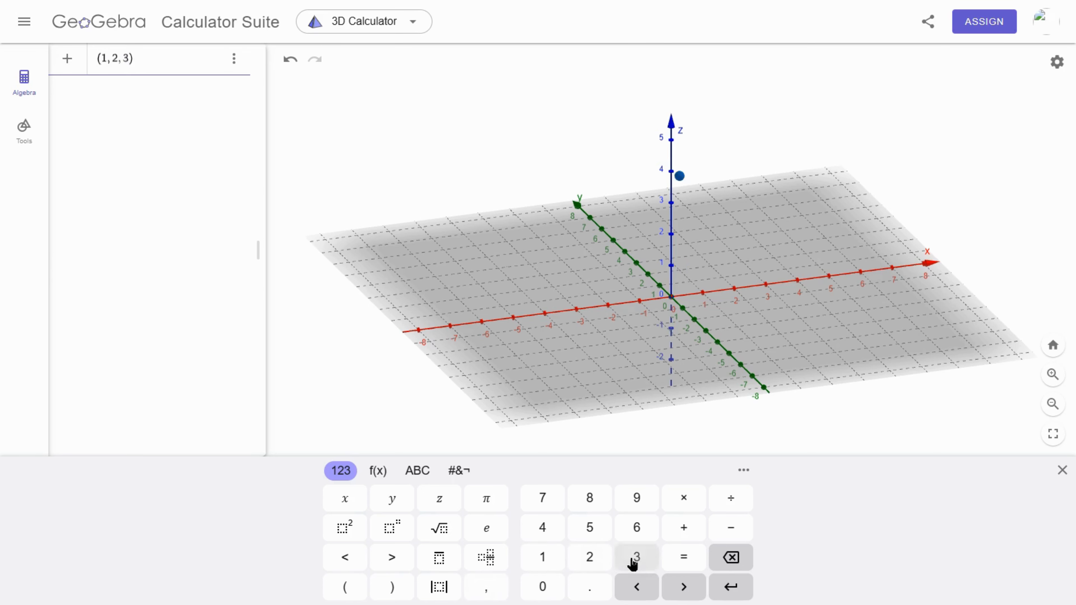
pyautogui.click(731, 586)
pyautogui.click(832, 400)
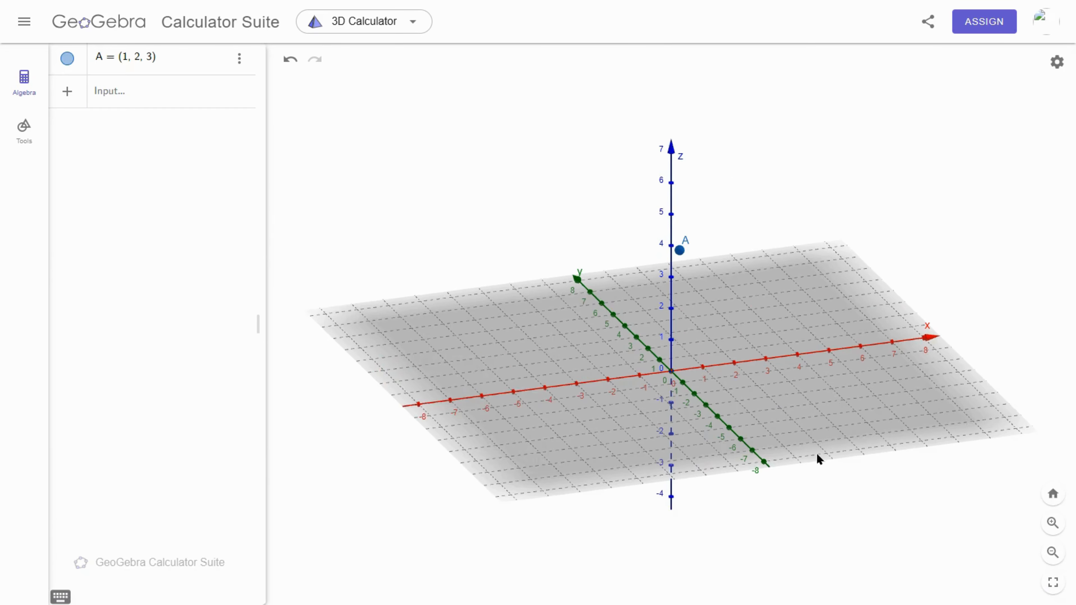
# Step: Set the label of point A to show both its name and its value
pyautogui.moveTo(816, 453); pyautogui.dragTo(789, 457)
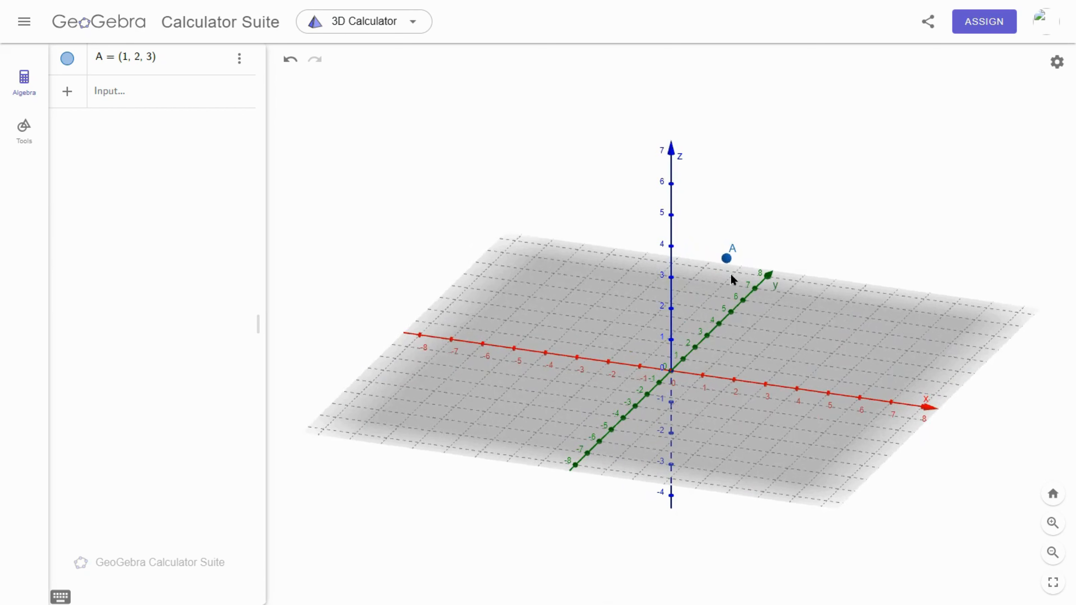
pyautogui.click(726, 258)
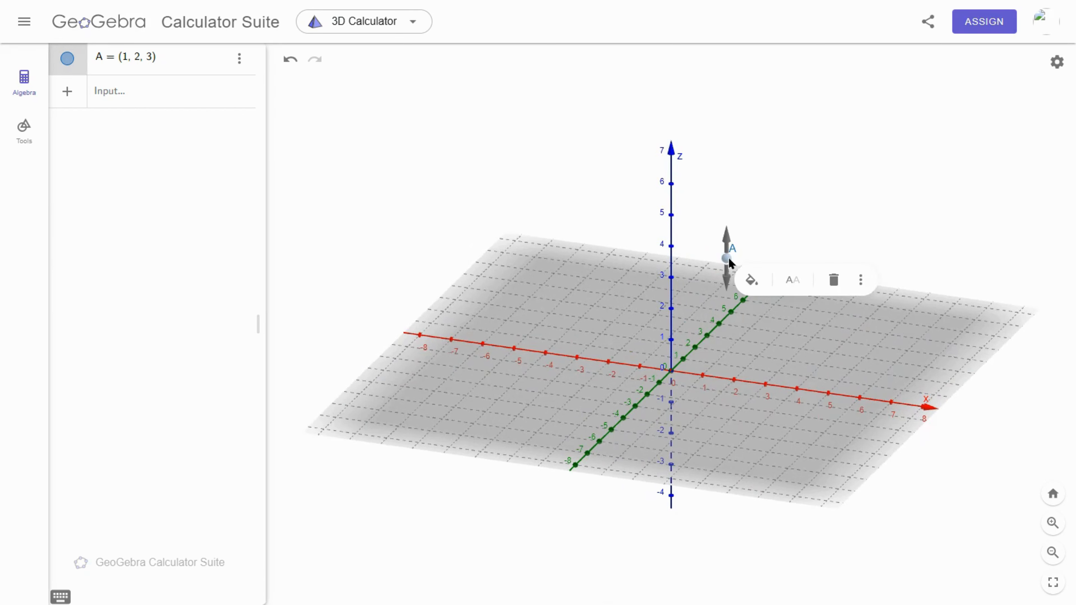
pyautogui.click(757, 283)
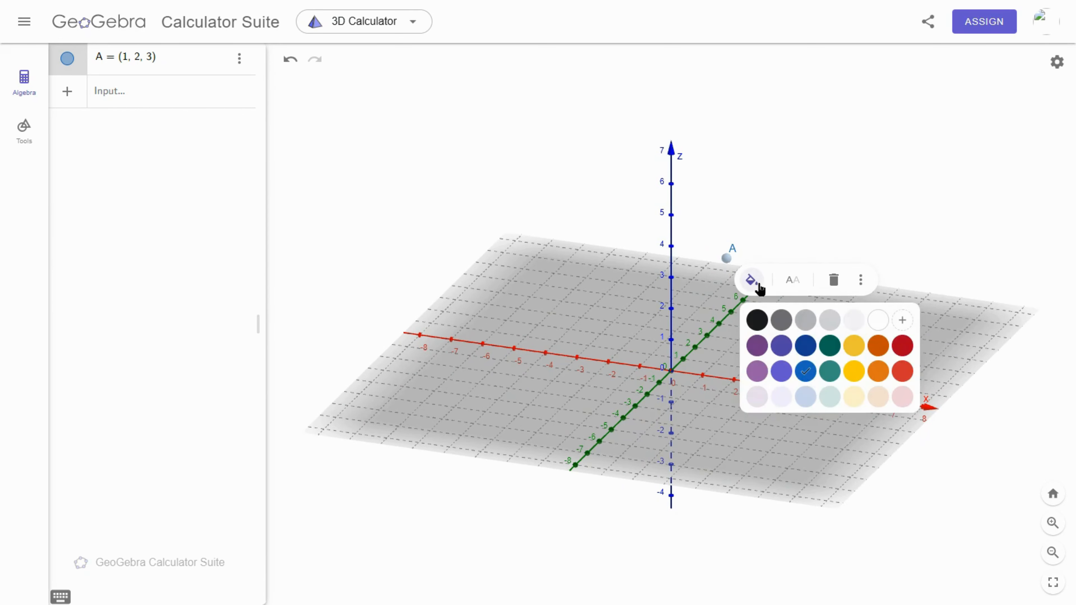
pyautogui.click(793, 287)
pyautogui.click(843, 392)
pyautogui.click(840, 225)
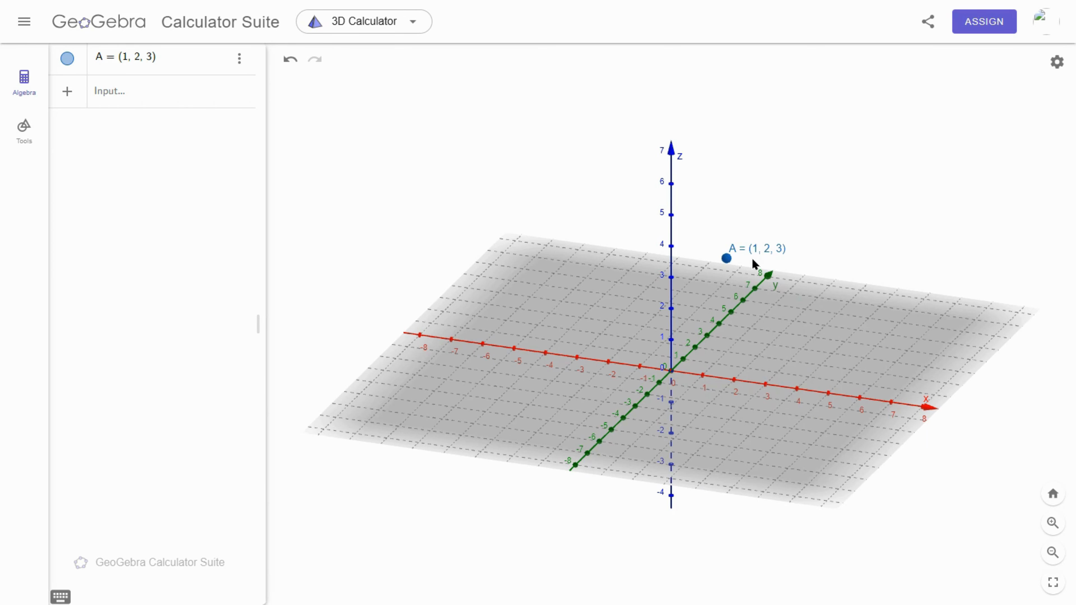
# Step: Move point A upward parallel to the z-axis to about (1, 2, 3.39)
pyautogui.moveTo(764, 272); pyautogui.dragTo(744, 306)
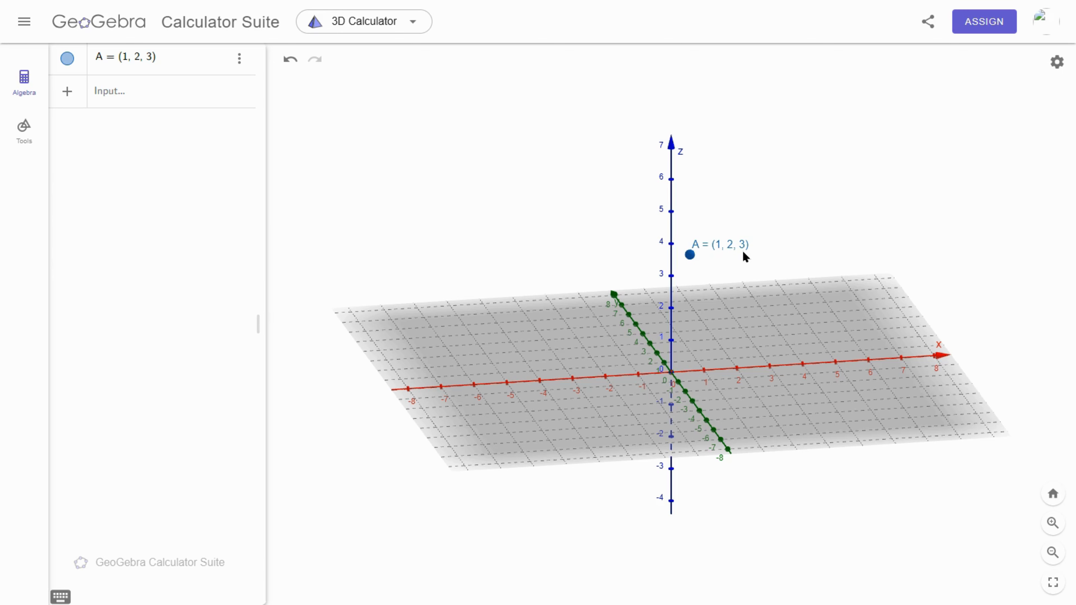
pyautogui.moveTo(697, 261)
pyautogui.mouseDown()
pyautogui.moveTo(692, 466)
pyautogui.moveTo(716, 292)
pyautogui.moveTo(702, 199)
pyautogui.moveTo(677, 464)
pyautogui.moveTo(696, 206)
pyautogui.moveTo(682, 462)
pyautogui.moveTo(705, 242)
pyautogui.moveTo(713, 252)
pyautogui.mouseUp()
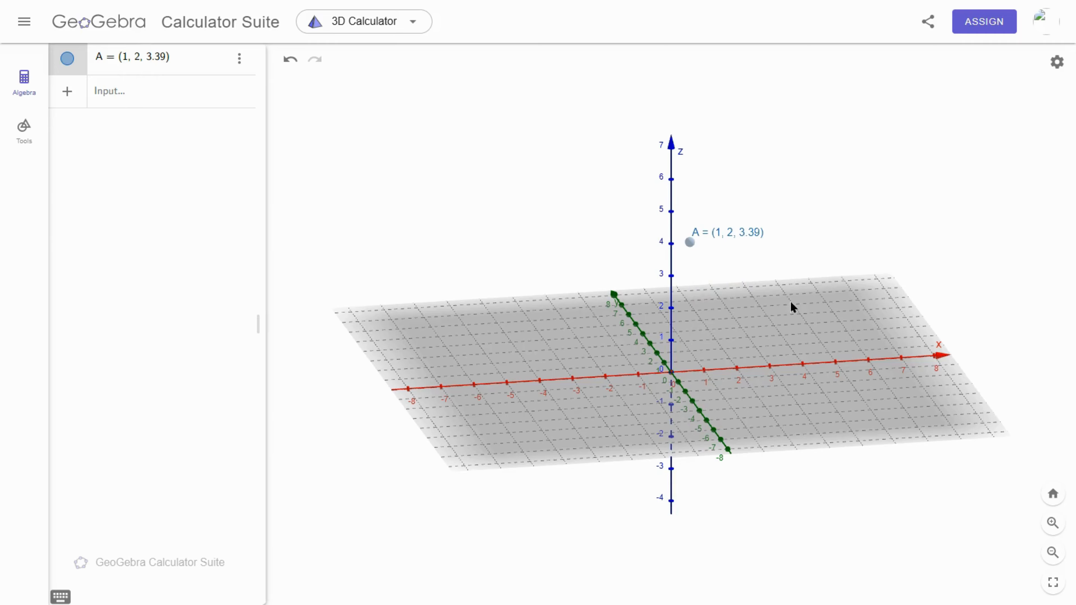
pyautogui.moveTo(797, 354); pyautogui.dragTo(764, 356)
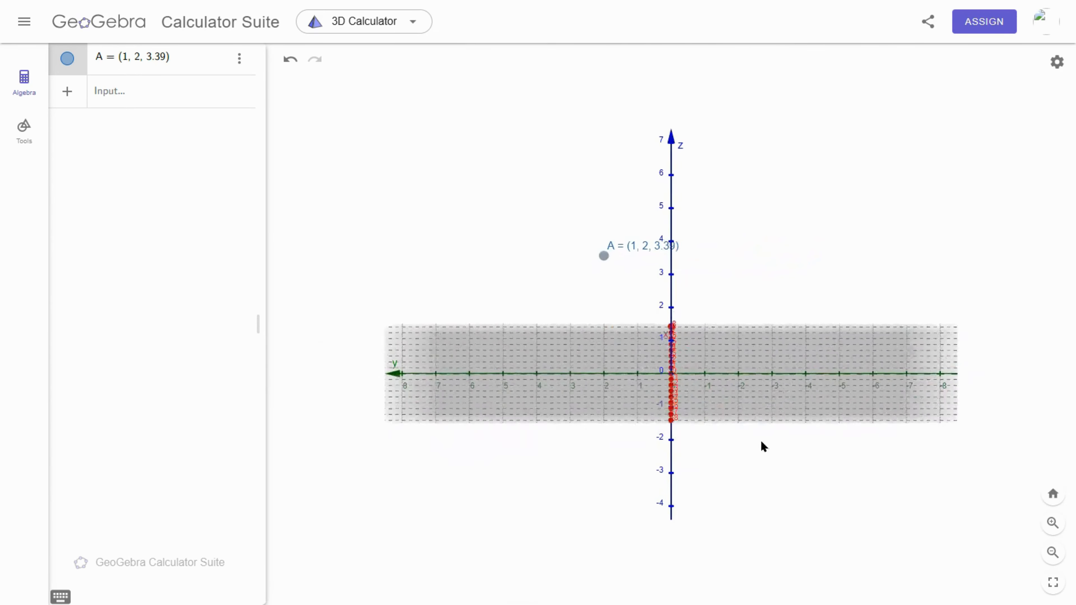
pyautogui.moveTo(839, 447)
pyautogui.mouseDown()
pyautogui.moveTo(870, 438)
pyautogui.moveTo(860, 446)
pyautogui.mouseUp()
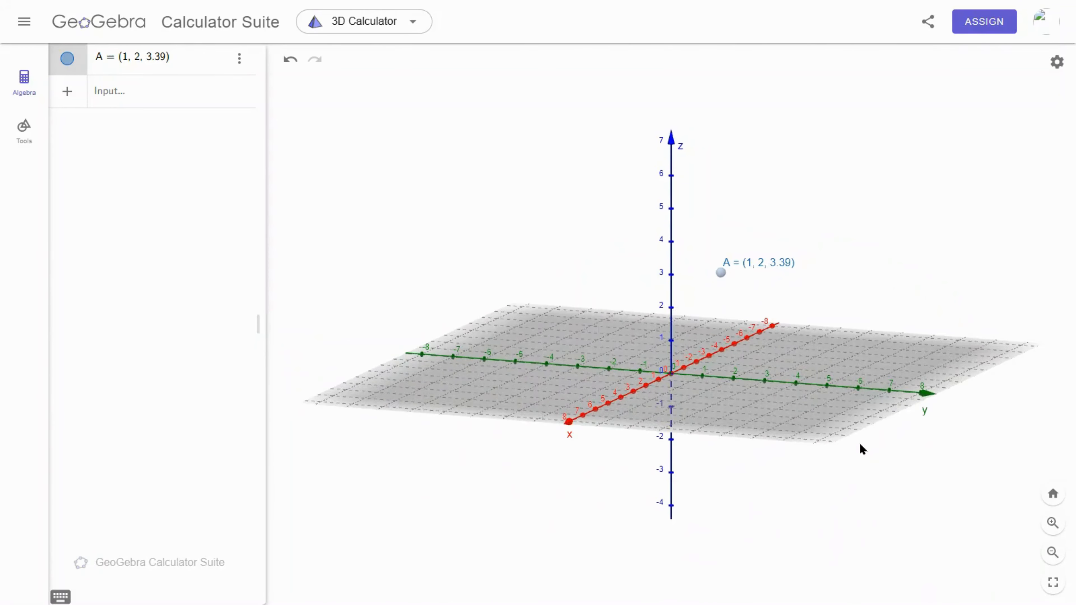
# Step: Define a value for the x-coordinate of point A with the expression x(A)
pyautogui.click(142, 101)
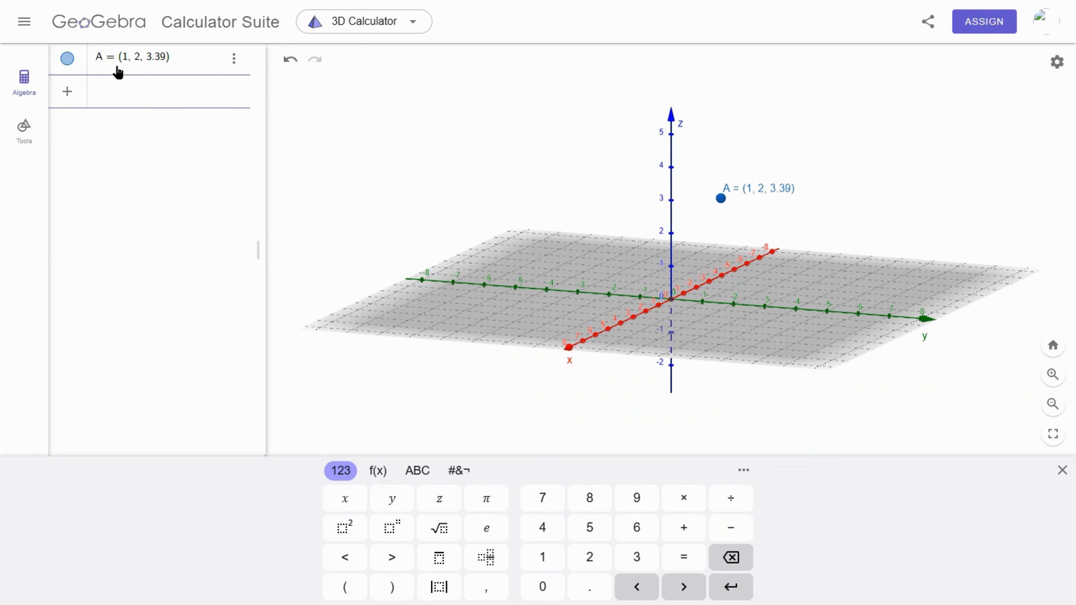
pyautogui.click(419, 471)
pyautogui.click(443, 557)
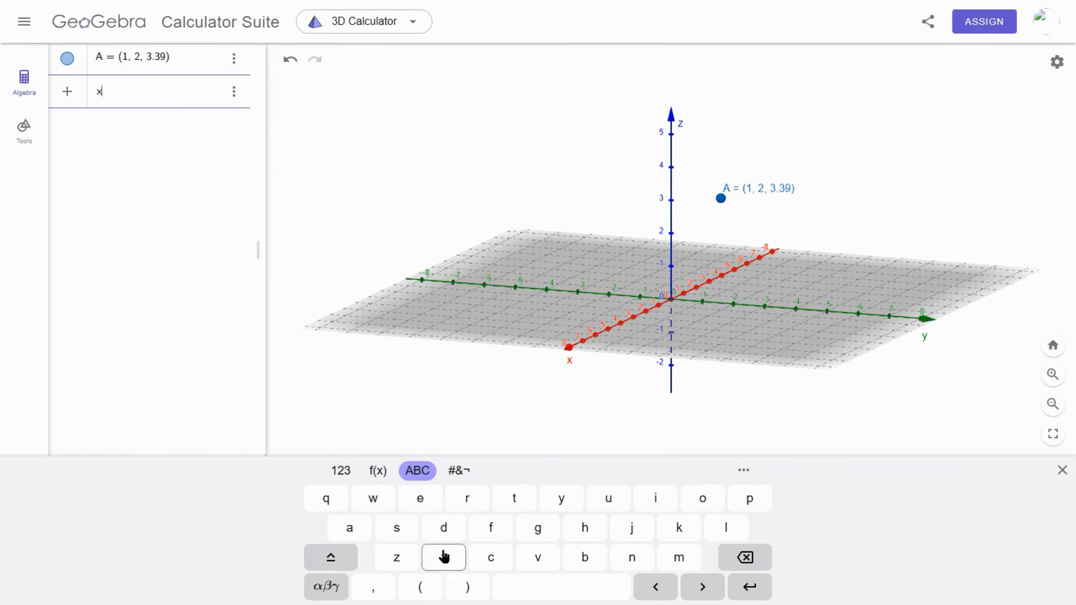
pyautogui.click(420, 587)
pyautogui.click(337, 559)
pyautogui.click(349, 531)
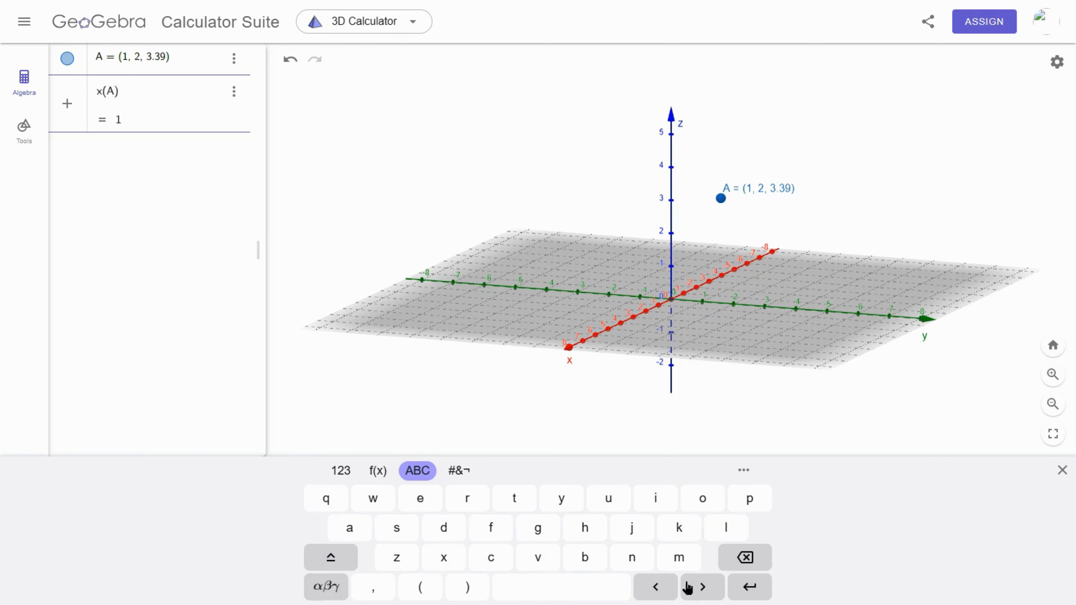
pyautogui.click(749, 588)
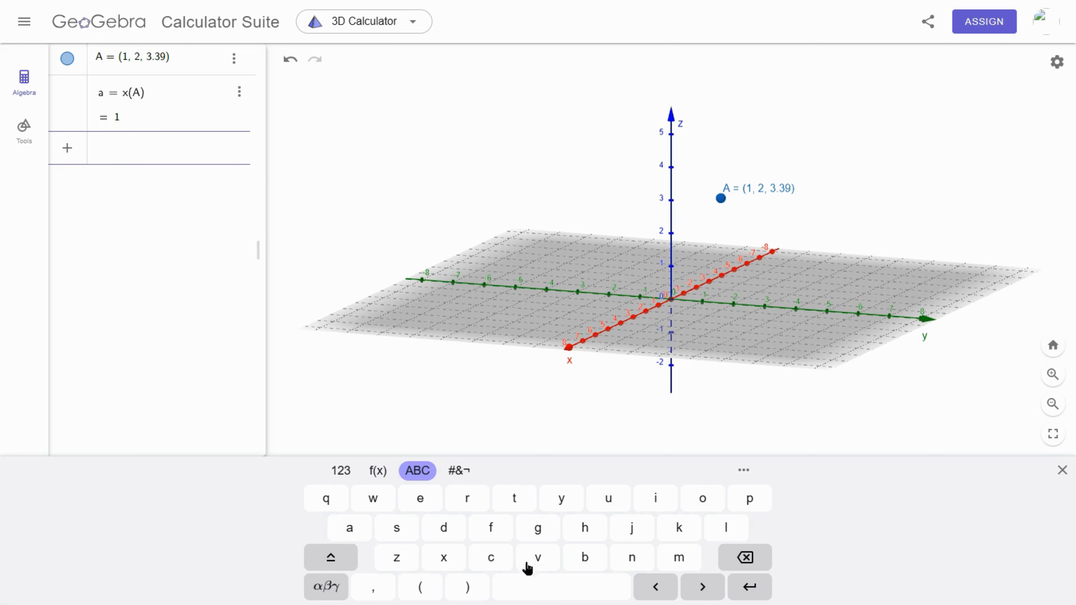
# Step: Define a value for the y-coordinate of point A with the expression y(A)
pyautogui.click(561, 499)
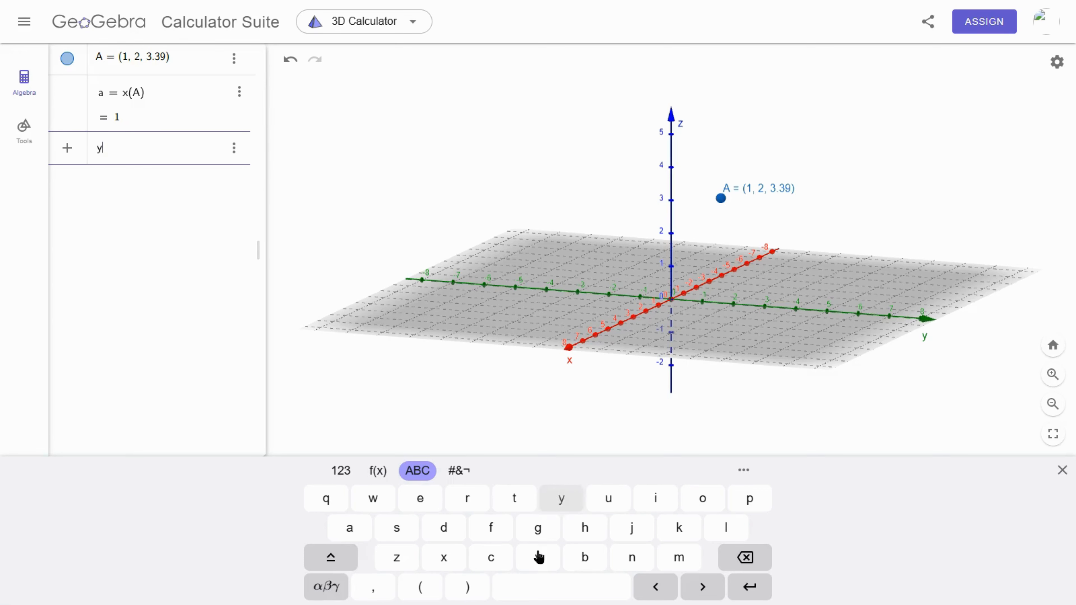
pyautogui.click(422, 587)
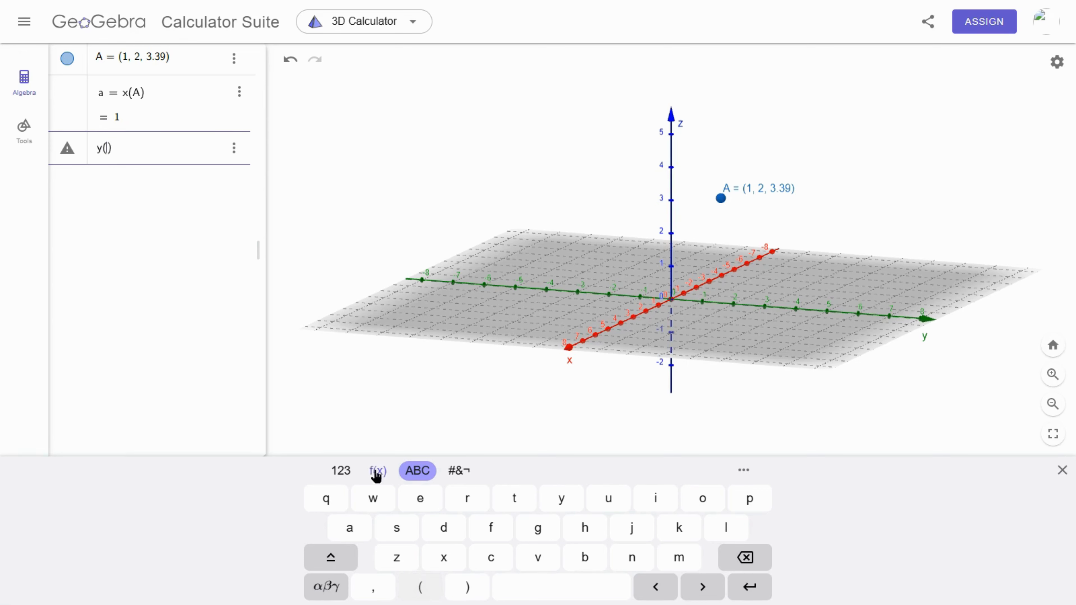
pyautogui.click(346, 558)
pyautogui.click(350, 535)
pyautogui.click(737, 595)
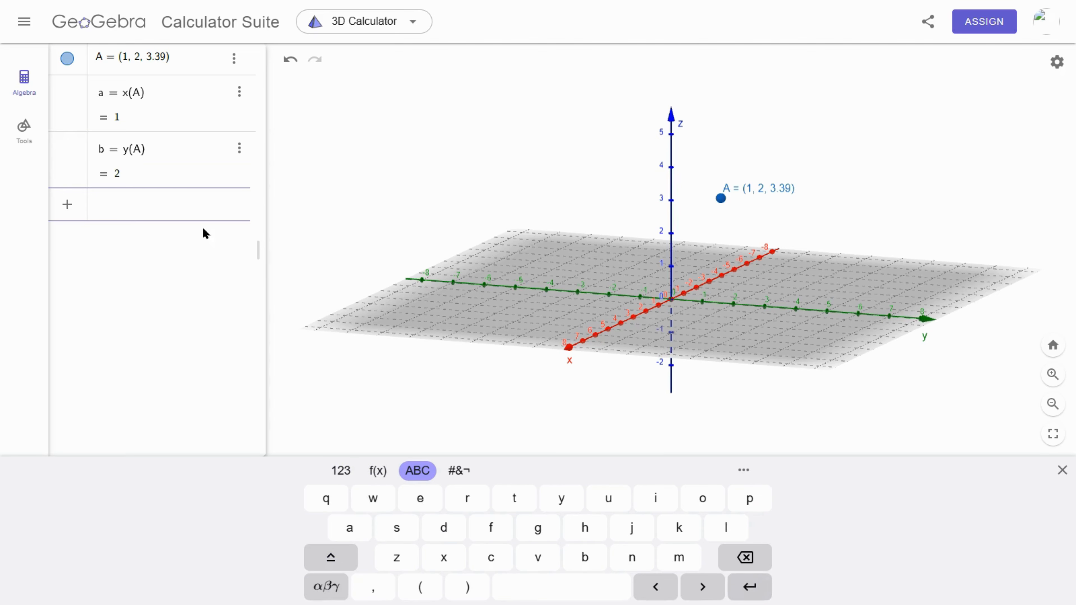
# Step: Define a value for the z-coordinate of point A with the expression z(A)
pyautogui.click(394, 561)
pyautogui.click(419, 587)
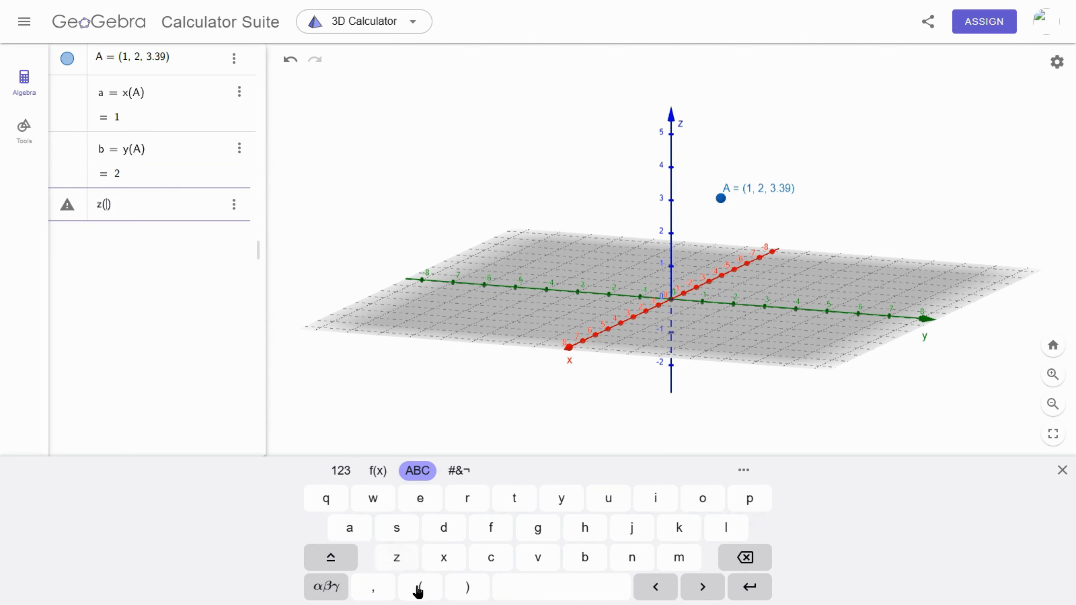
pyautogui.click(340, 566)
pyautogui.click(349, 530)
pyautogui.click(750, 588)
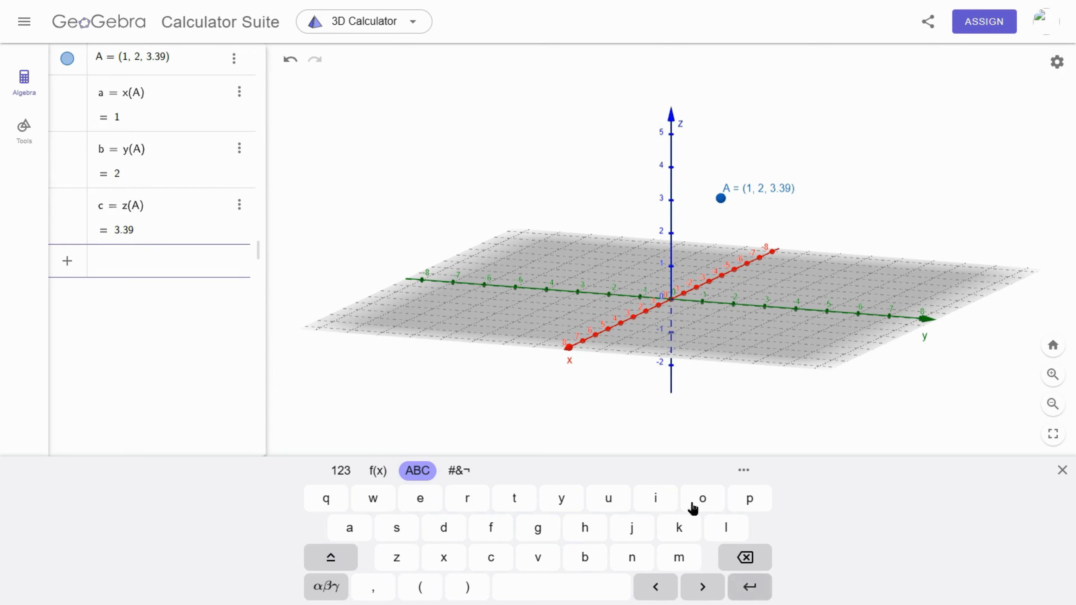
pyautogui.click(446, 406)
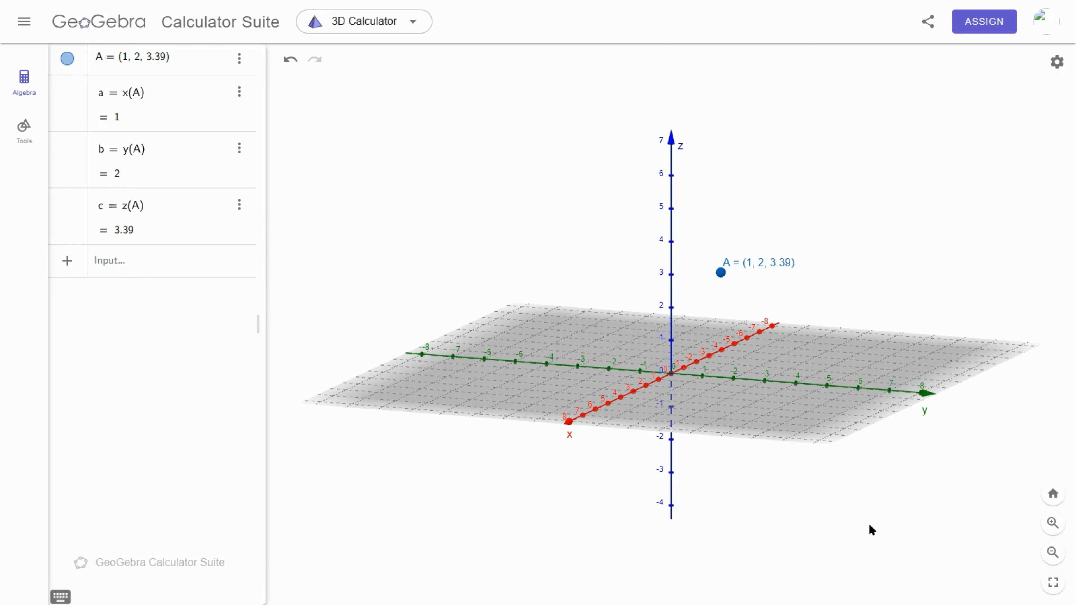
# Step: Plot the plane x = a through point A, using the defined x-coordinate value
pyautogui.click(183, 275)
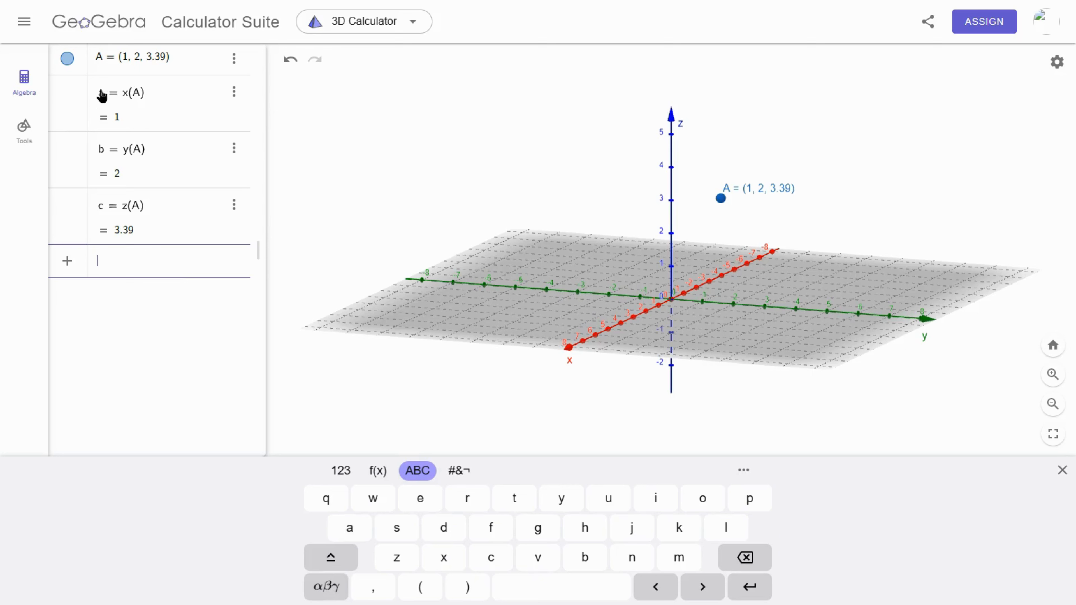
pyautogui.click(443, 557)
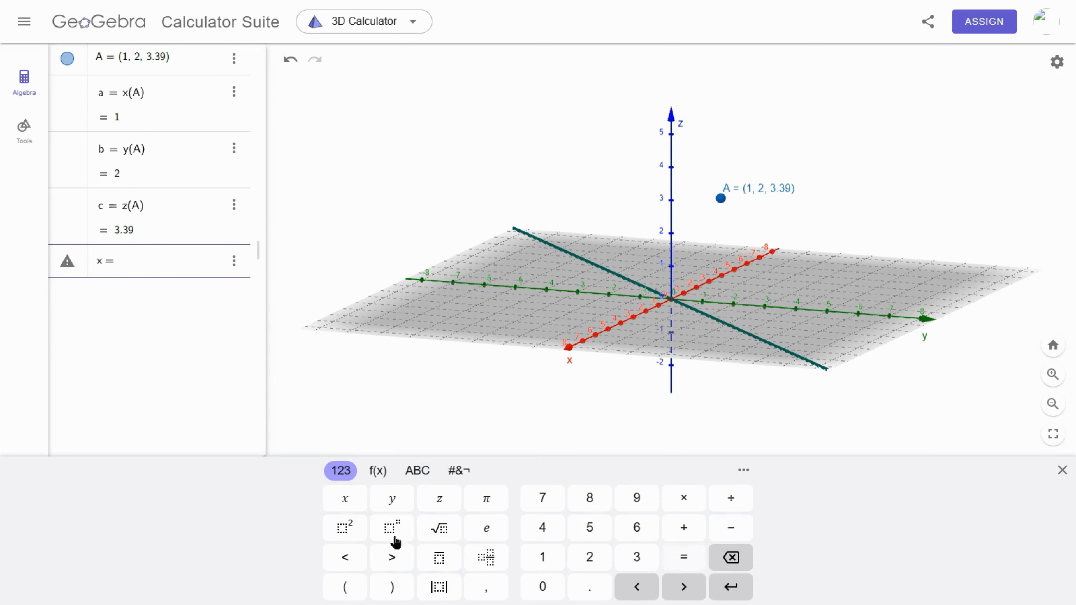
pyautogui.click(418, 471)
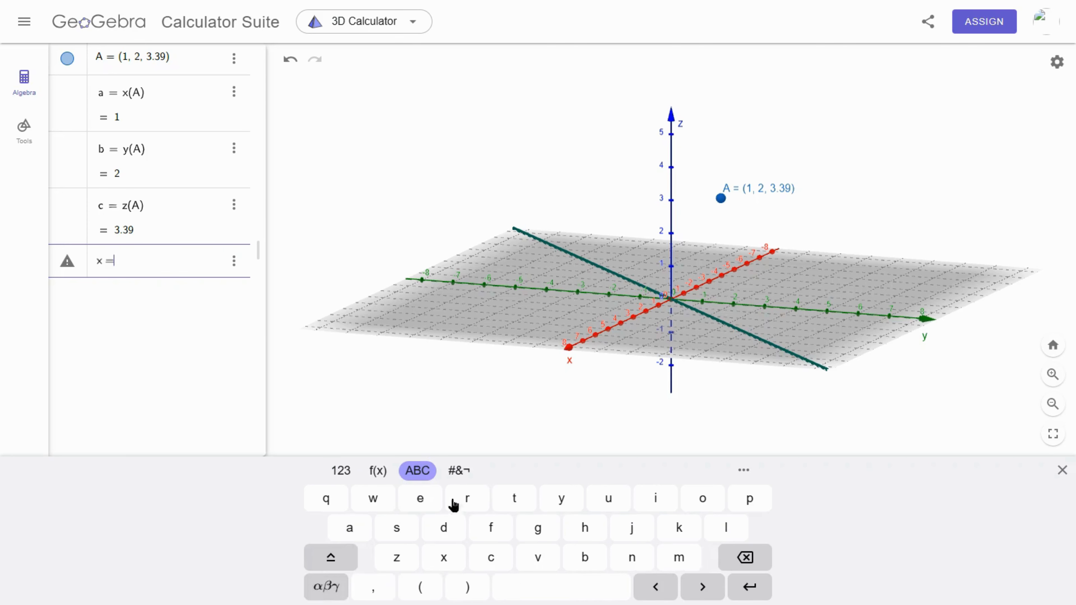
pyautogui.click(349, 527)
pyautogui.click(756, 590)
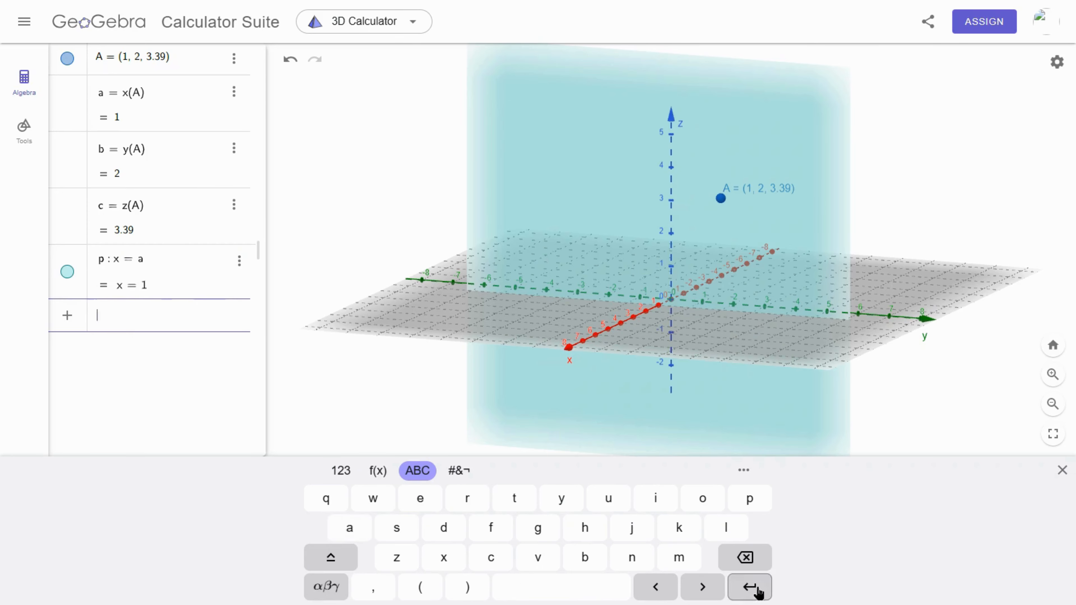
# Step: Plot the plane y = b through point A, using the defined y-coordinate value
pyautogui.click(894, 419)
pyautogui.moveTo(929, 496); pyautogui.dragTo(888, 487)
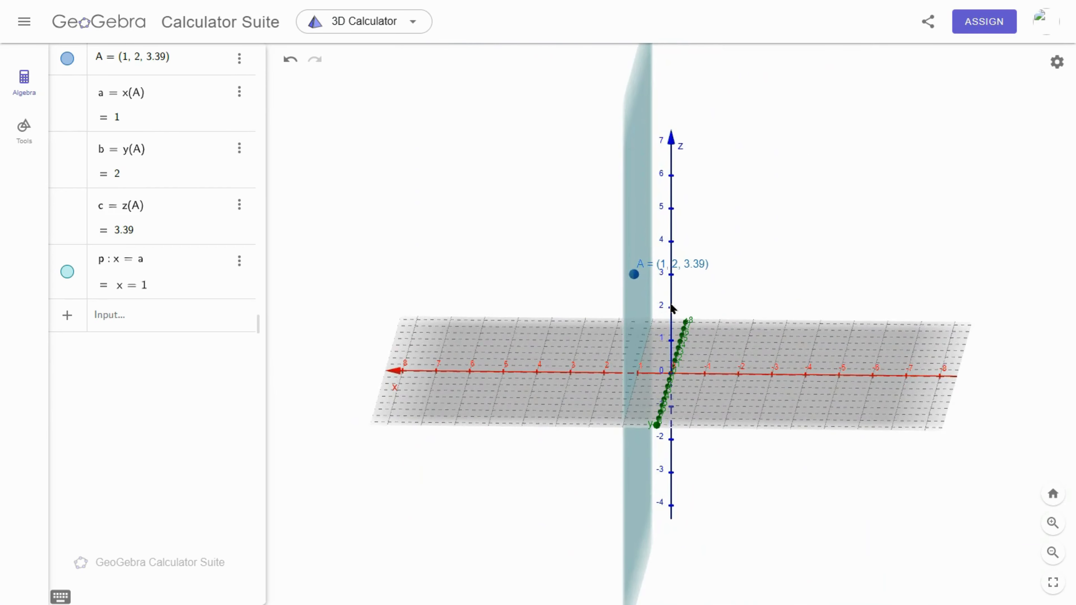
pyautogui.moveTo(671, 303); pyautogui.dragTo(698, 297)
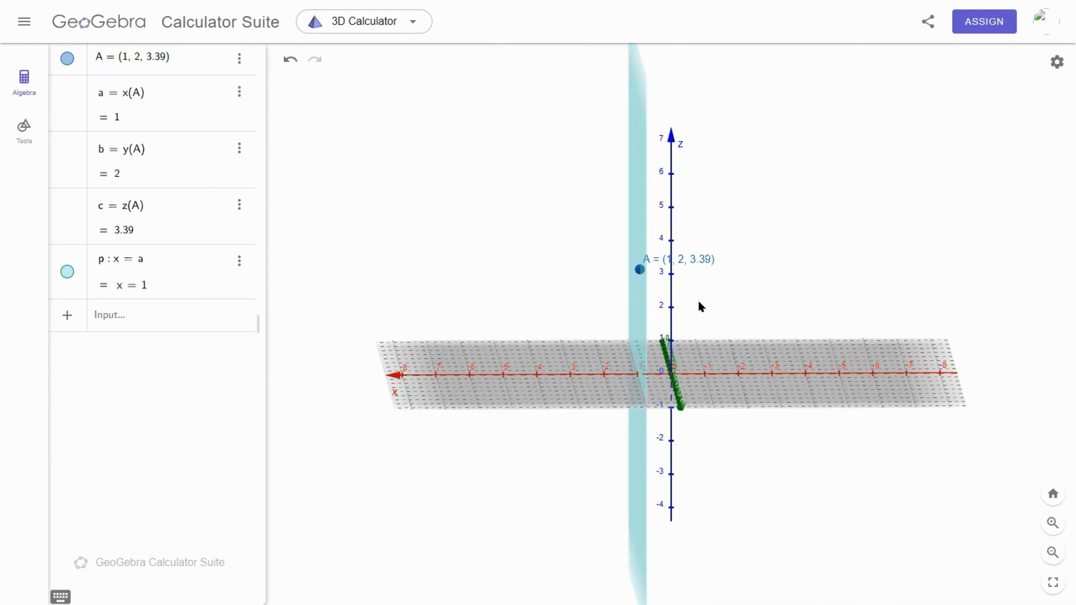
pyautogui.click(148, 317)
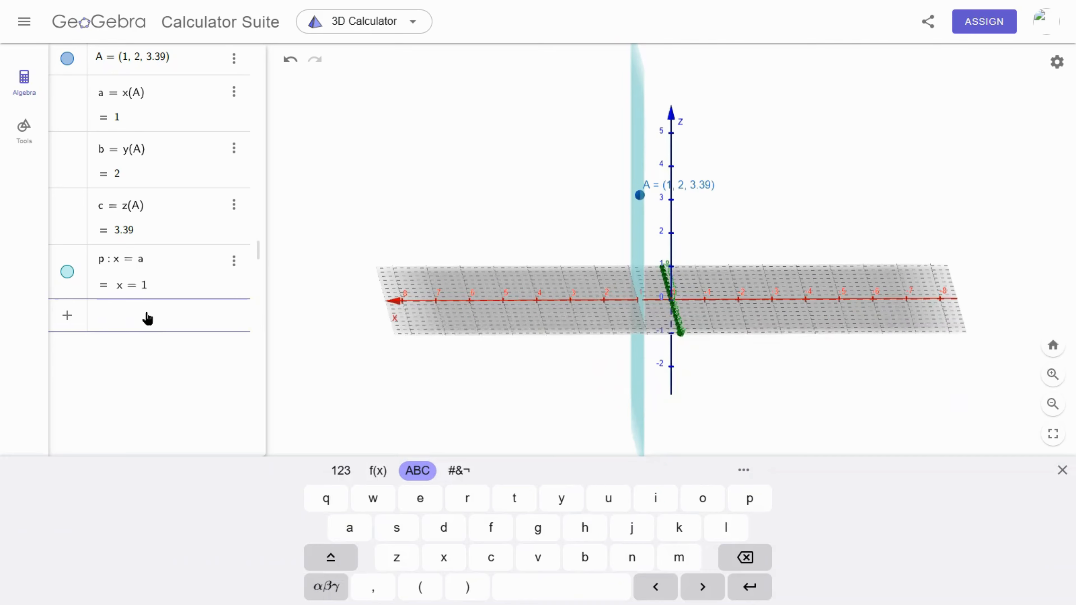
pyautogui.click(444, 558)
pyautogui.click(737, 558)
pyautogui.click(555, 500)
pyautogui.click(344, 471)
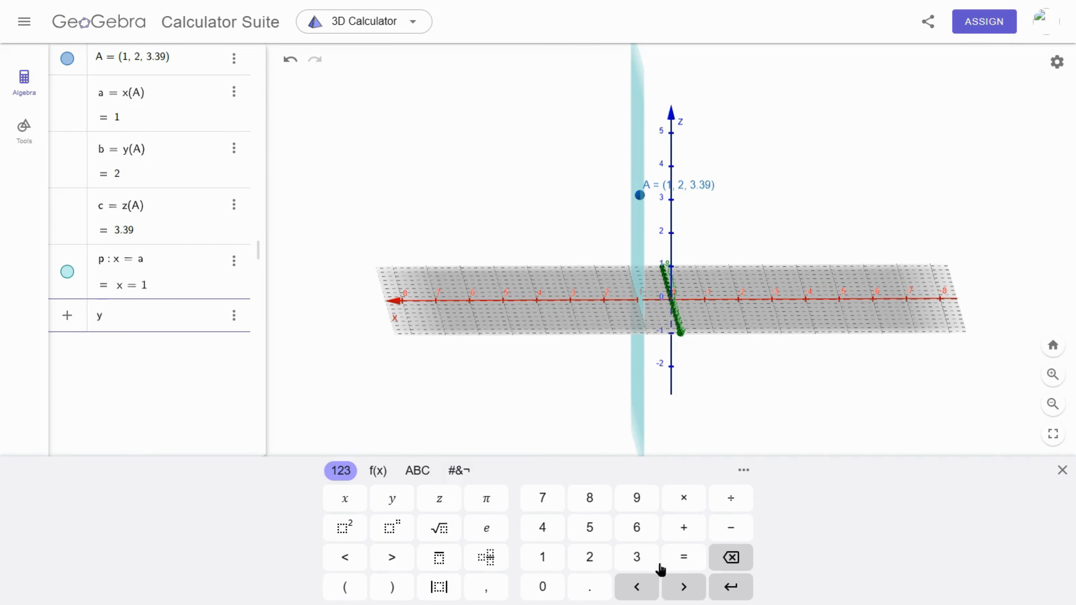
pyautogui.click(684, 557)
pyautogui.click(432, 472)
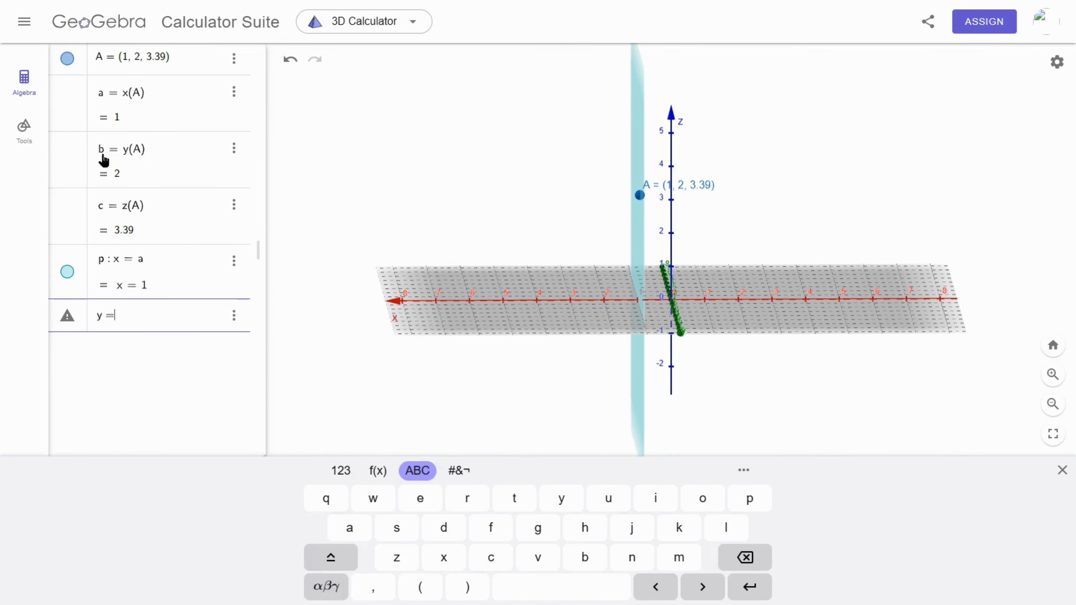
pyautogui.click(585, 559)
pyautogui.click(752, 591)
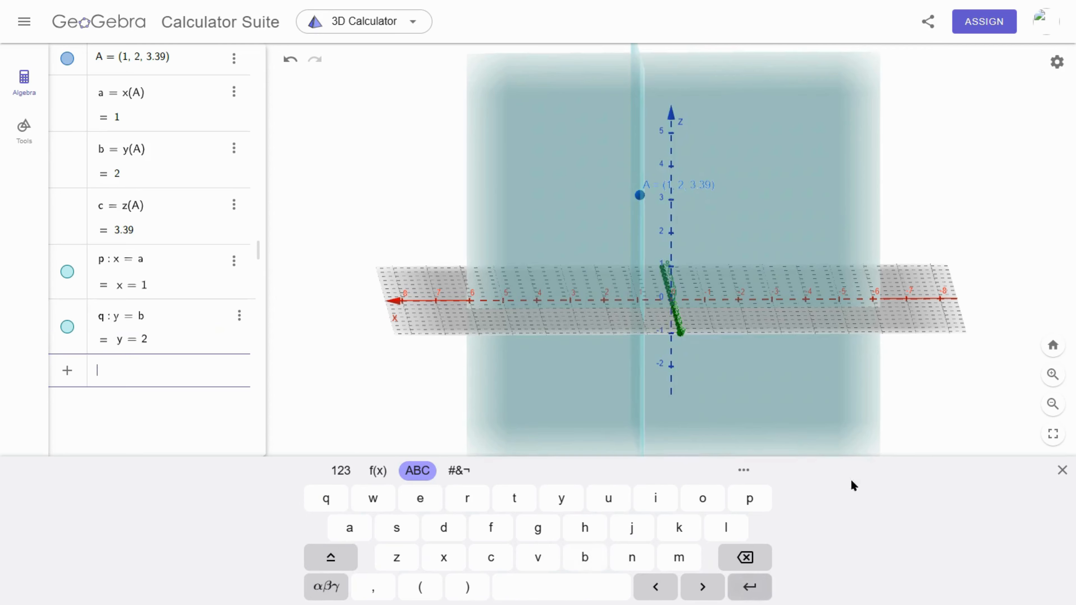
# Step: Colour the plane x = a dark red
pyautogui.click(925, 410)
pyautogui.moveTo(929, 427); pyautogui.dragTo(914, 445)
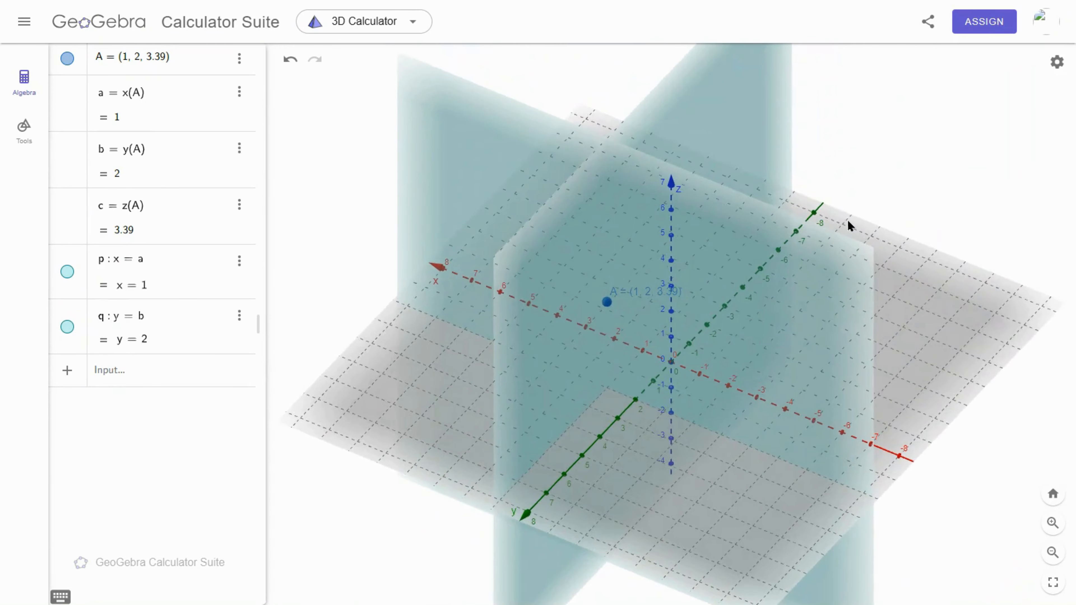
pyautogui.click(748, 100)
pyautogui.click(762, 127)
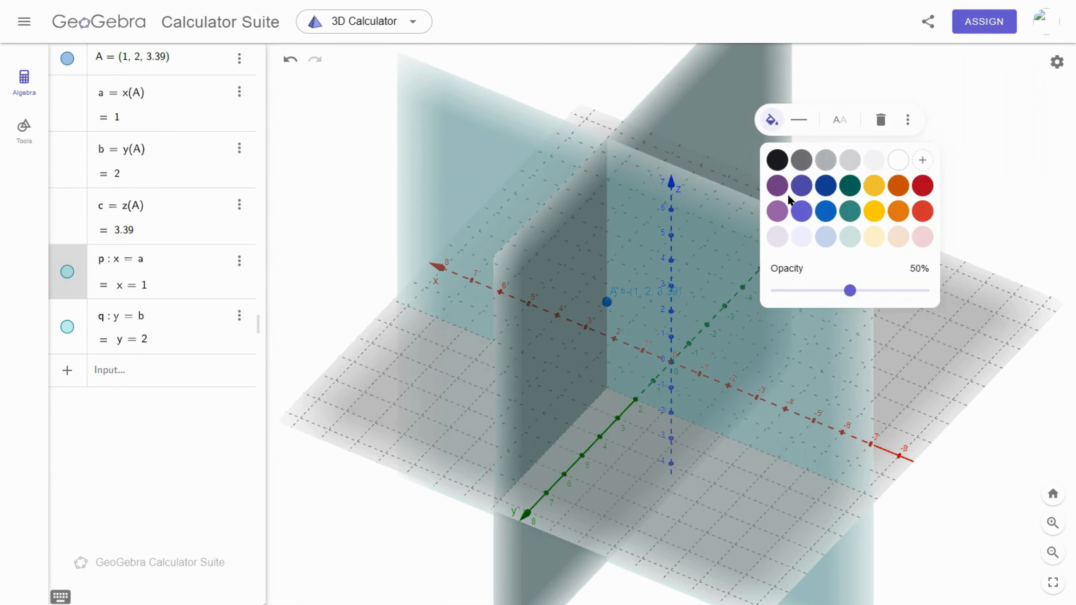
pyautogui.click(917, 187)
pyautogui.click(959, 191)
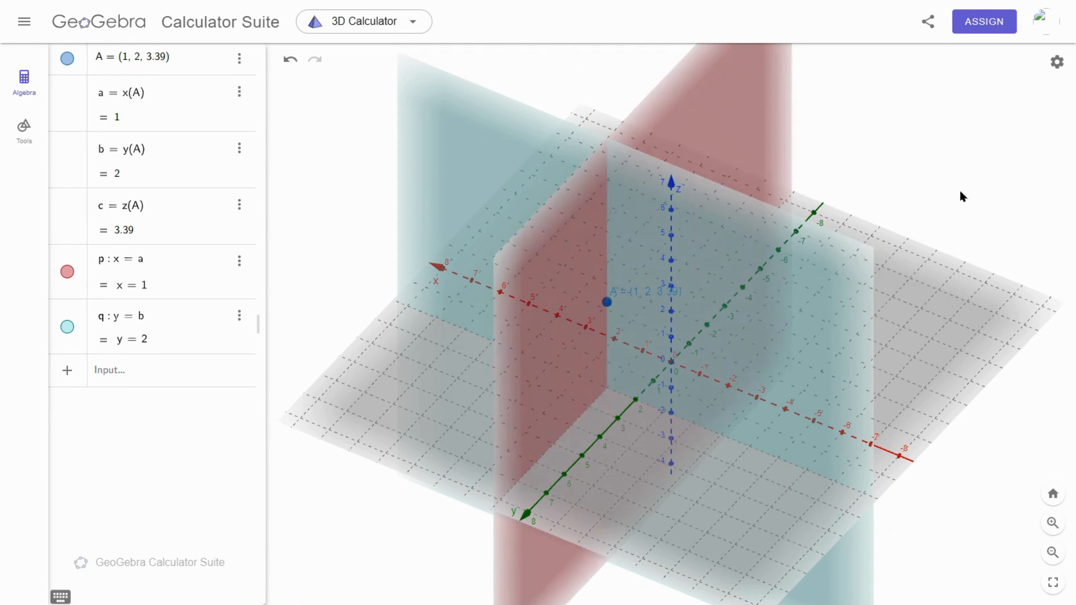
pyautogui.moveTo(958, 191); pyautogui.dragTo(725, 220)
pyautogui.click(725, 221)
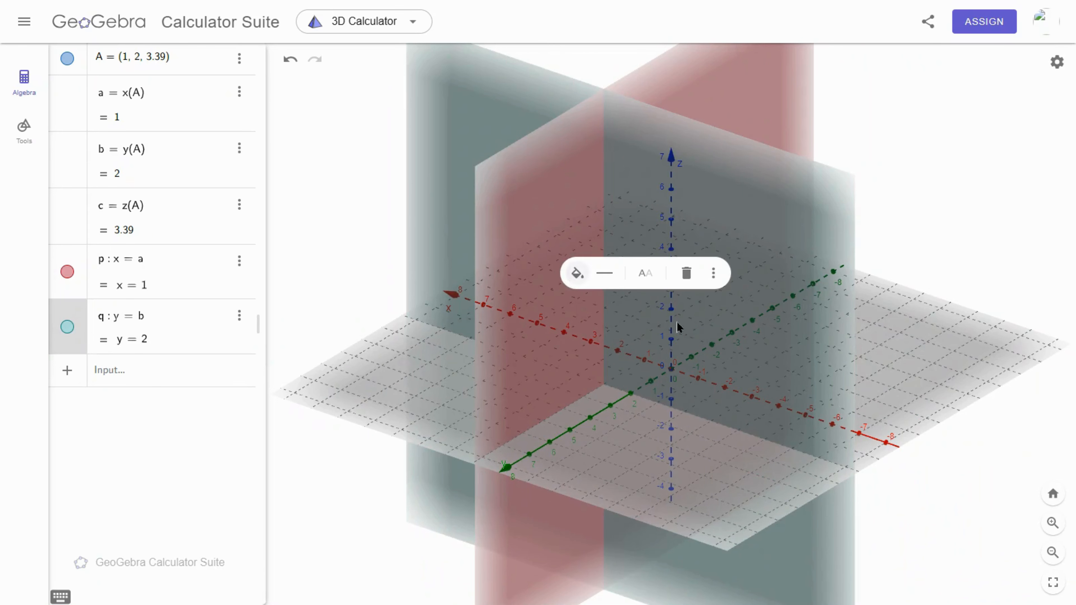
pyautogui.click(603, 282)
pyautogui.click(941, 221)
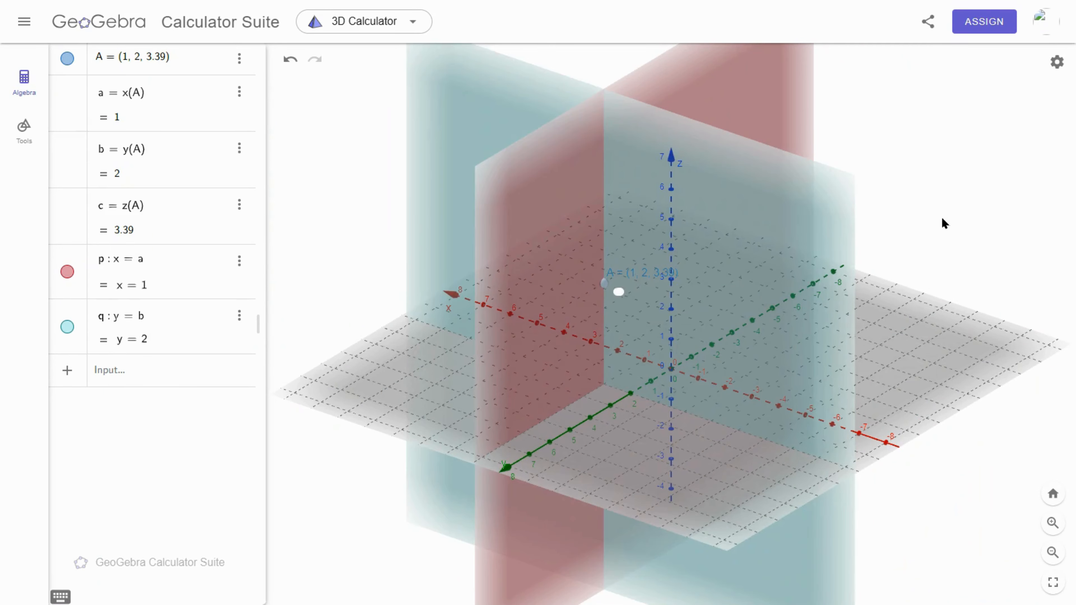
# Step: Plot the plane z = c through point A, using the defined z-coordinate value
pyautogui.click(151, 367)
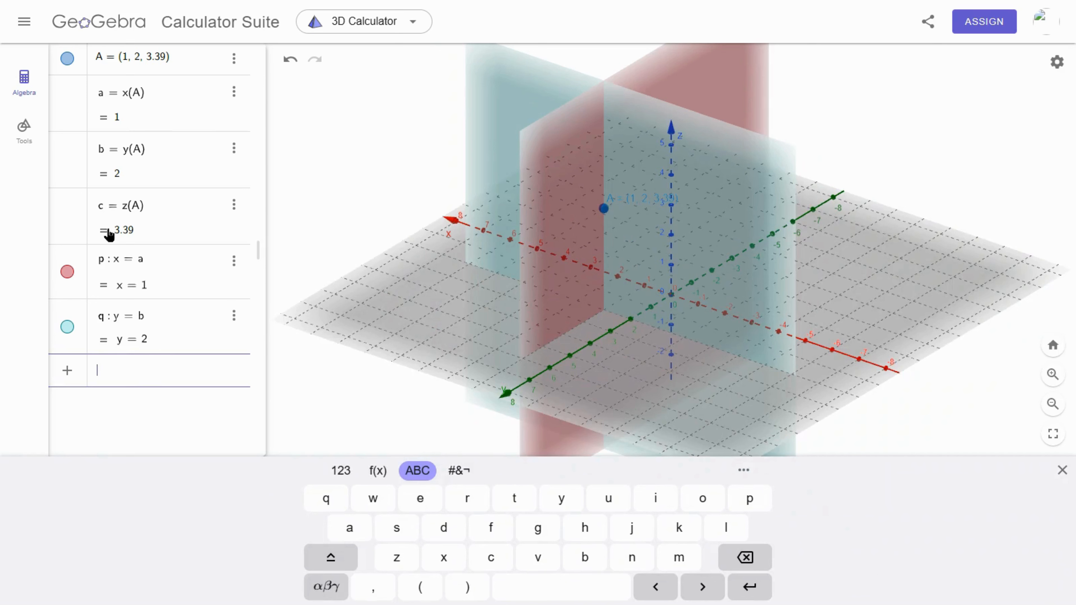
pyautogui.click(397, 559)
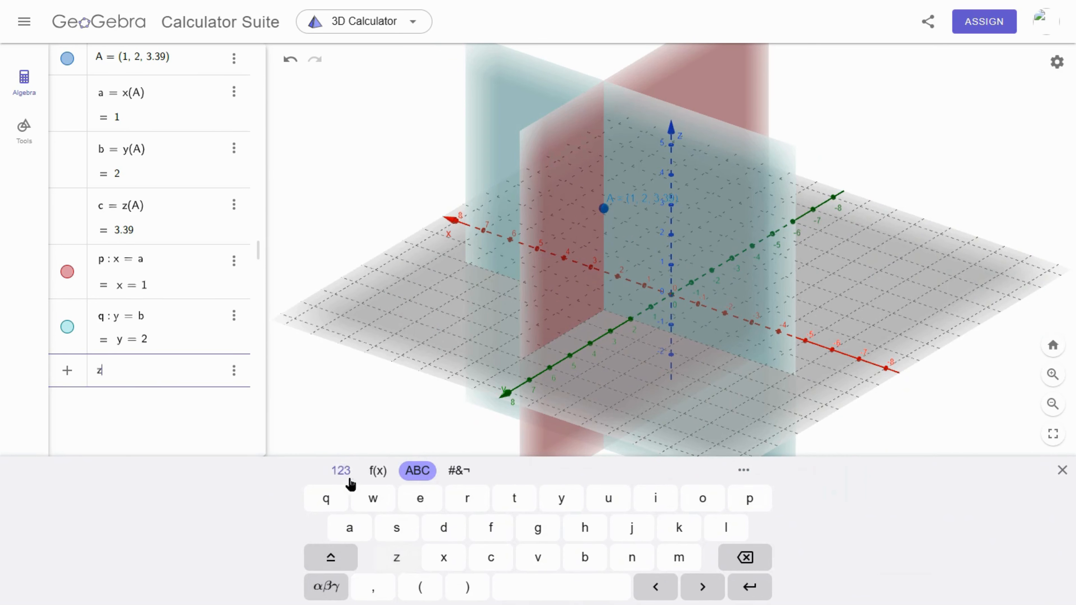
pyautogui.click(340, 471)
pyautogui.click(683, 557)
pyautogui.click(428, 475)
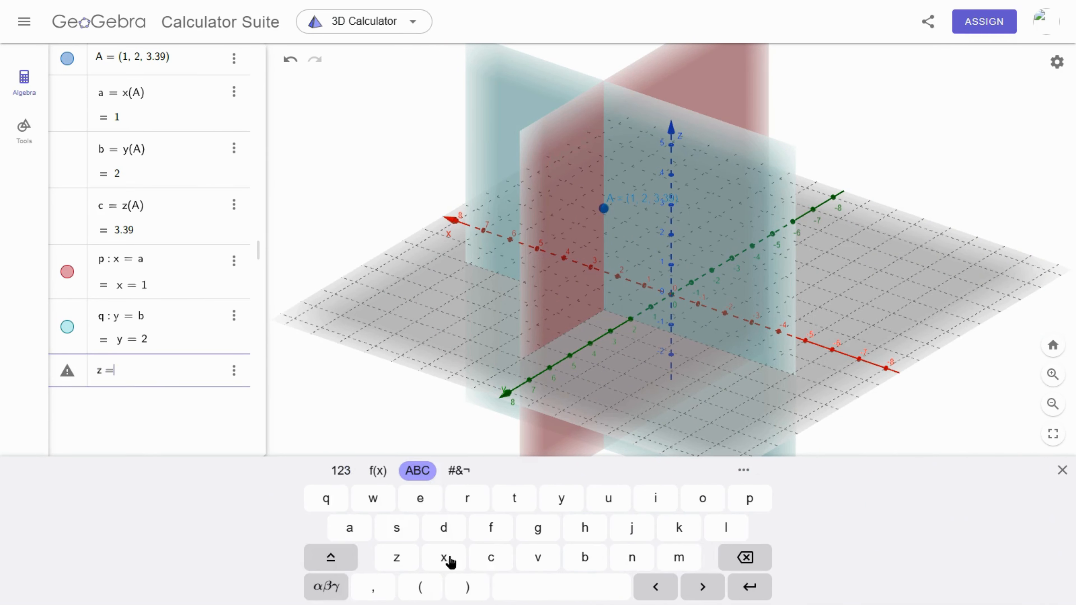
pyautogui.click(491, 558)
pyautogui.click(749, 588)
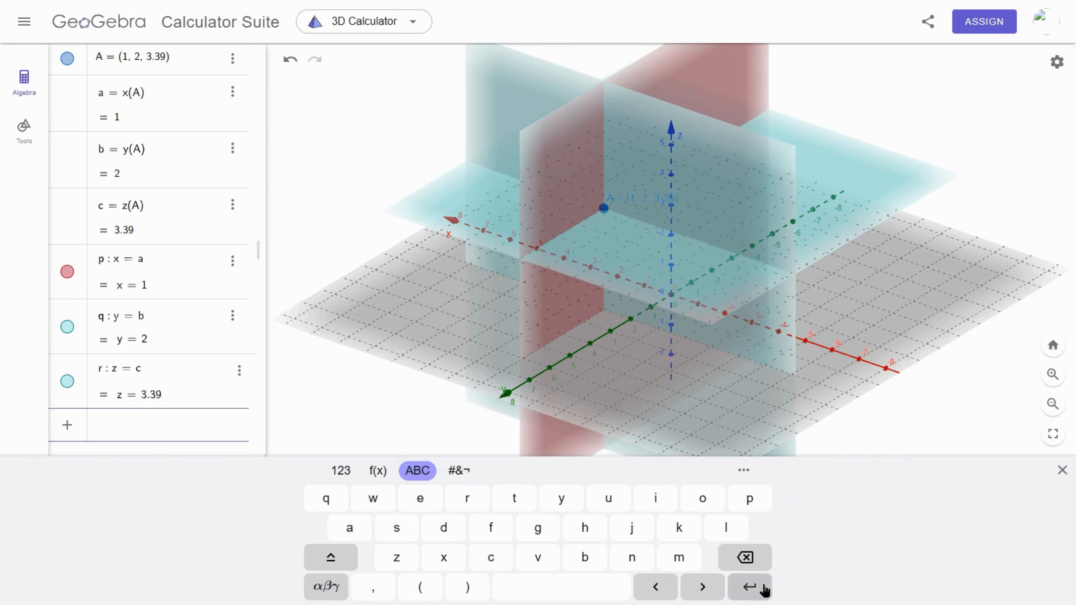
# Step: Hide the grey base plane and the grid in the 3D view
pyautogui.click(915, 434)
pyautogui.scroll(2, 940, 479)
pyautogui.moveTo(941, 479); pyautogui.dragTo(894, 442)
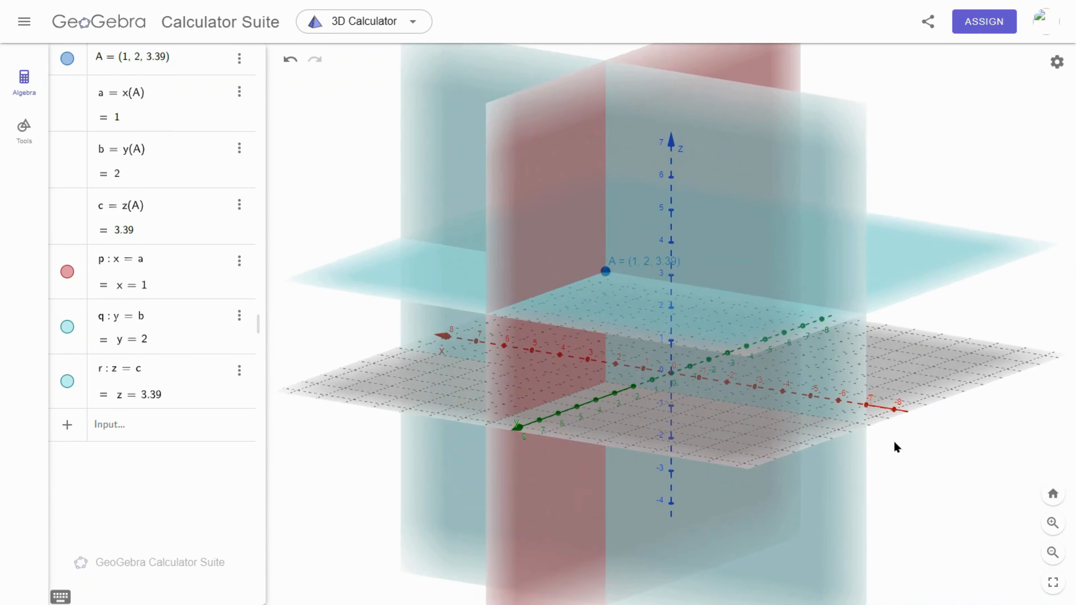
pyautogui.moveTo(622, 426)
pyautogui.mouseDown()
pyautogui.moveTo(662, 421)
pyautogui.moveTo(624, 427)
pyautogui.mouseUp()
pyautogui.rightClick(799, 436)
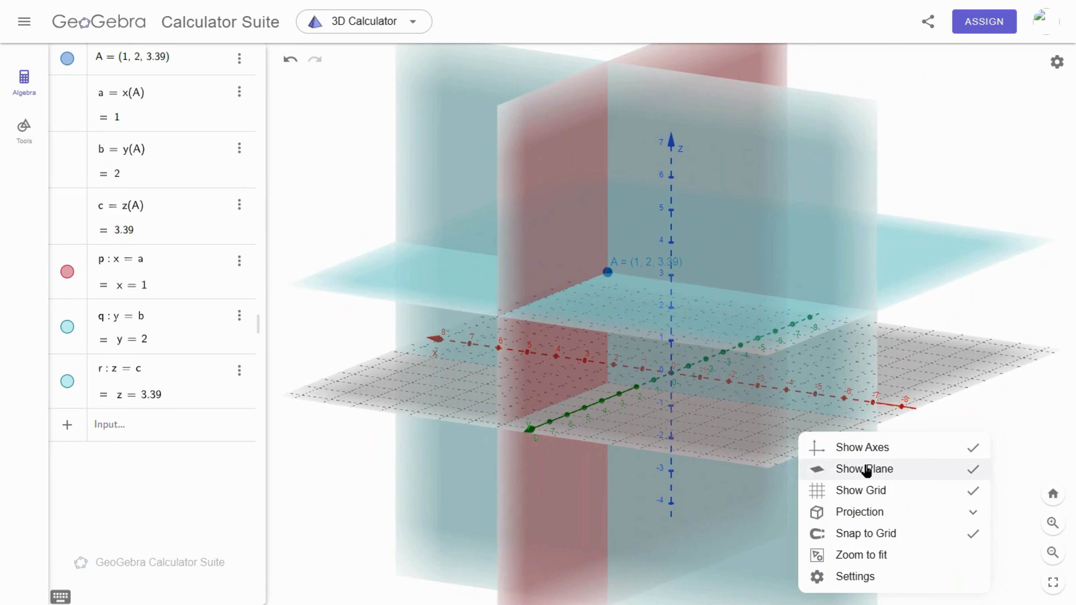
pyautogui.click(867, 470)
pyautogui.rightClick(793, 438)
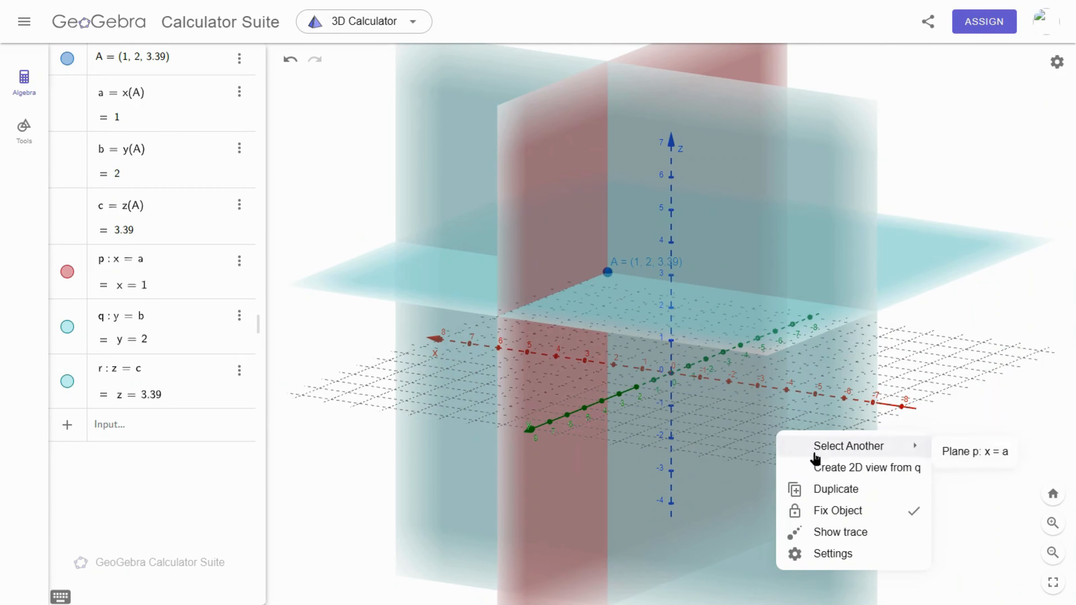
pyautogui.click(1020, 456)
pyautogui.rightClick(958, 374)
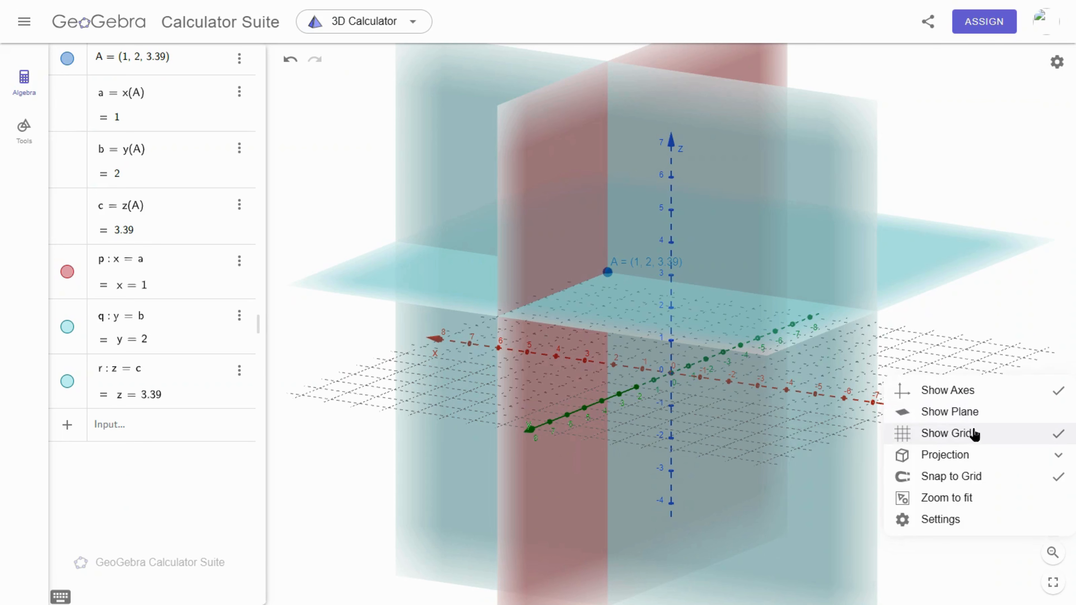
pyautogui.click(972, 434)
# Step: Move point A upward parallel to the z-axis to about (1, 2, 4.22)
pyautogui.moveTo(896, 493)
pyautogui.mouseDown()
pyautogui.moveTo(911, 464)
pyautogui.moveTo(871, 503)
pyautogui.moveTo(899, 495)
pyautogui.moveTo(886, 507)
pyautogui.mouseUp()
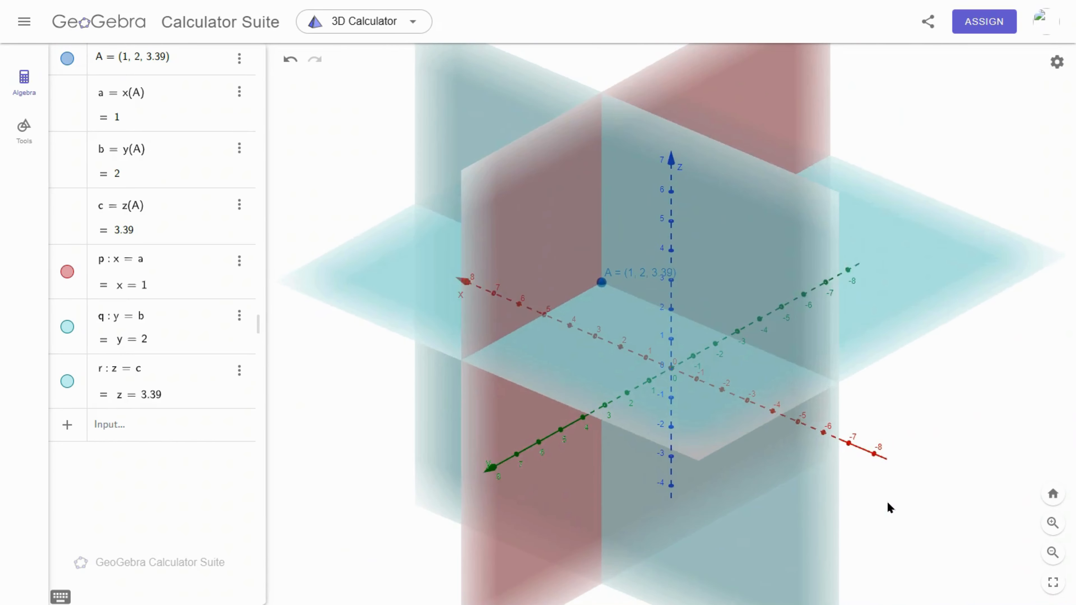
pyautogui.click(636, 238)
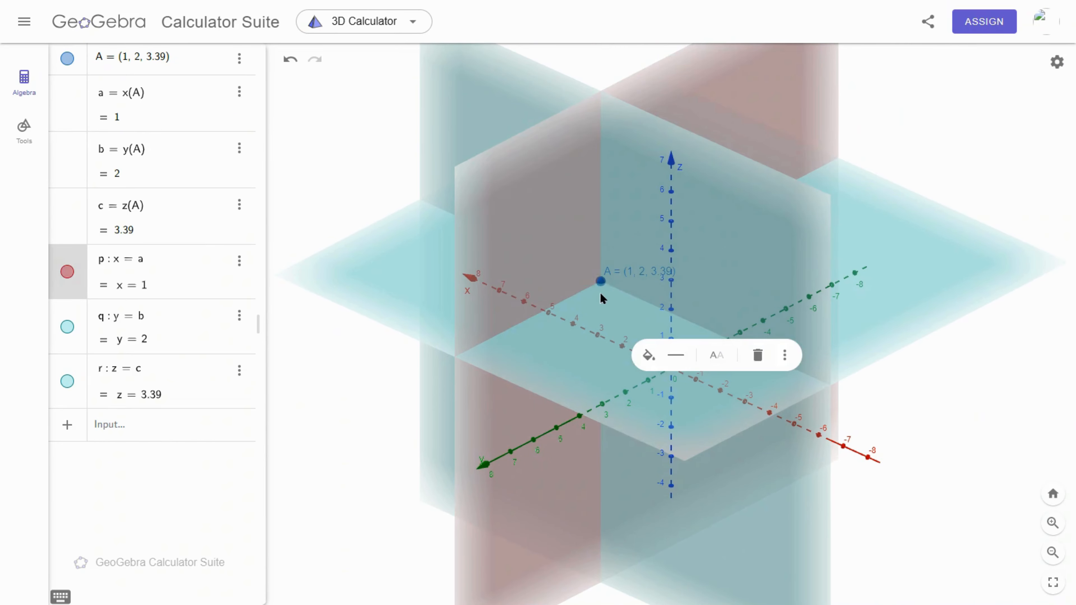
pyautogui.click(600, 283)
pyautogui.press('Escape')
pyautogui.moveTo(600, 281); pyautogui.dragTo(590, 257)
# Step: Change the colour of point A to dark blue
pyautogui.moveTo(806, 398); pyautogui.dragTo(905, 440)
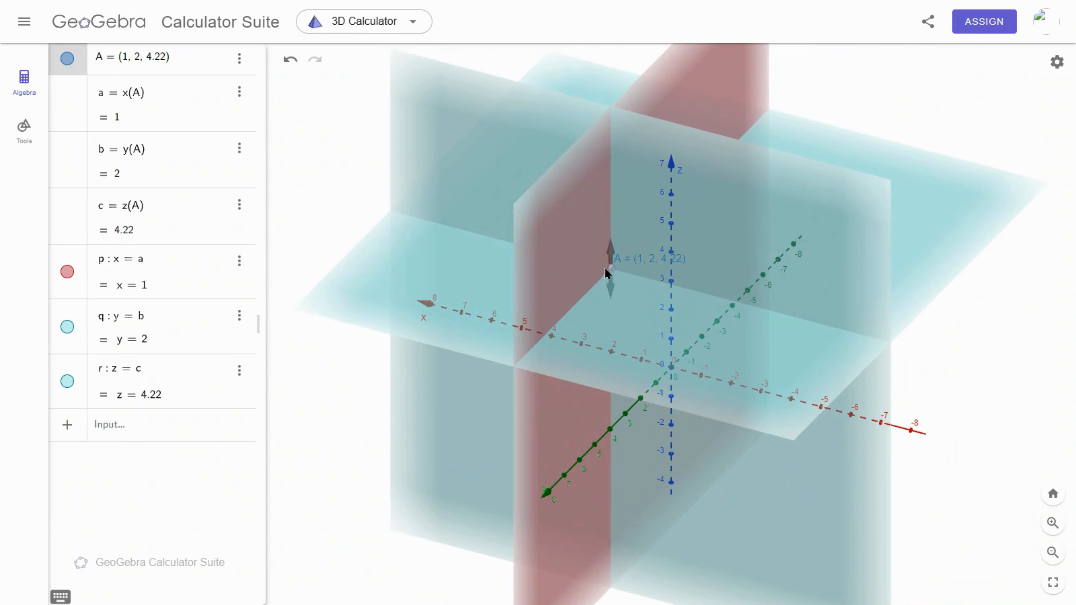
pyautogui.click(609, 267)
pyautogui.click(629, 290)
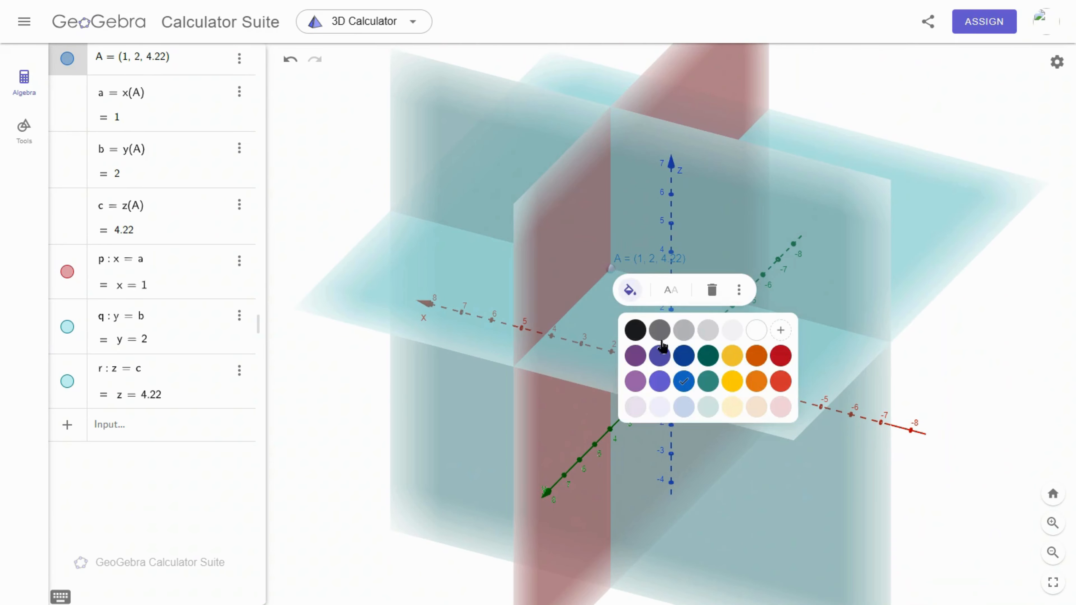
pyautogui.click(684, 359)
pyautogui.click(764, 330)
pyautogui.click(919, 386)
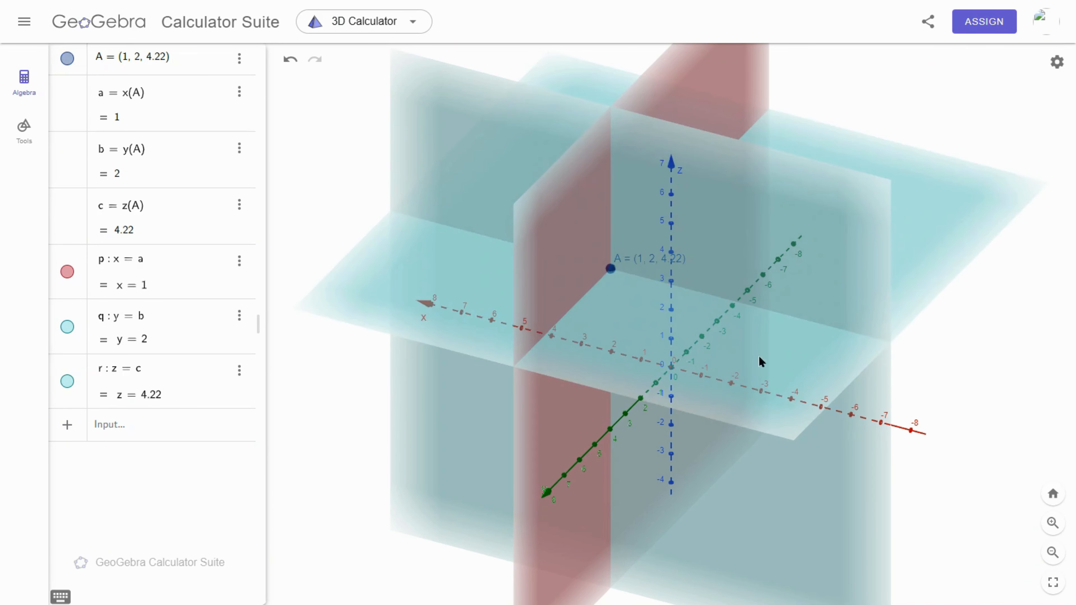
pyautogui.rightClick(609, 268)
pyautogui.click(1008, 344)
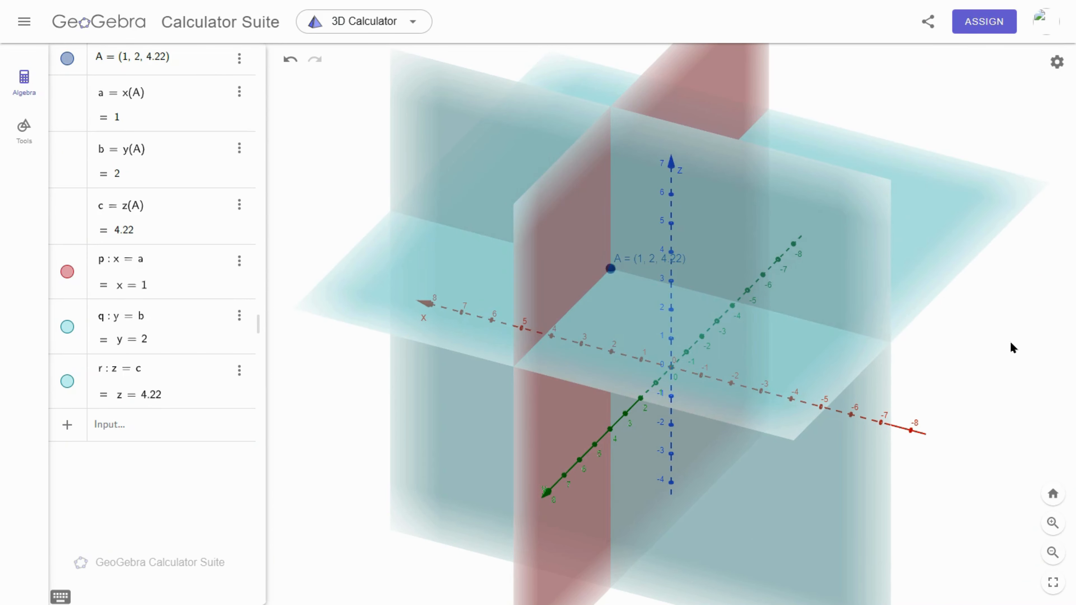